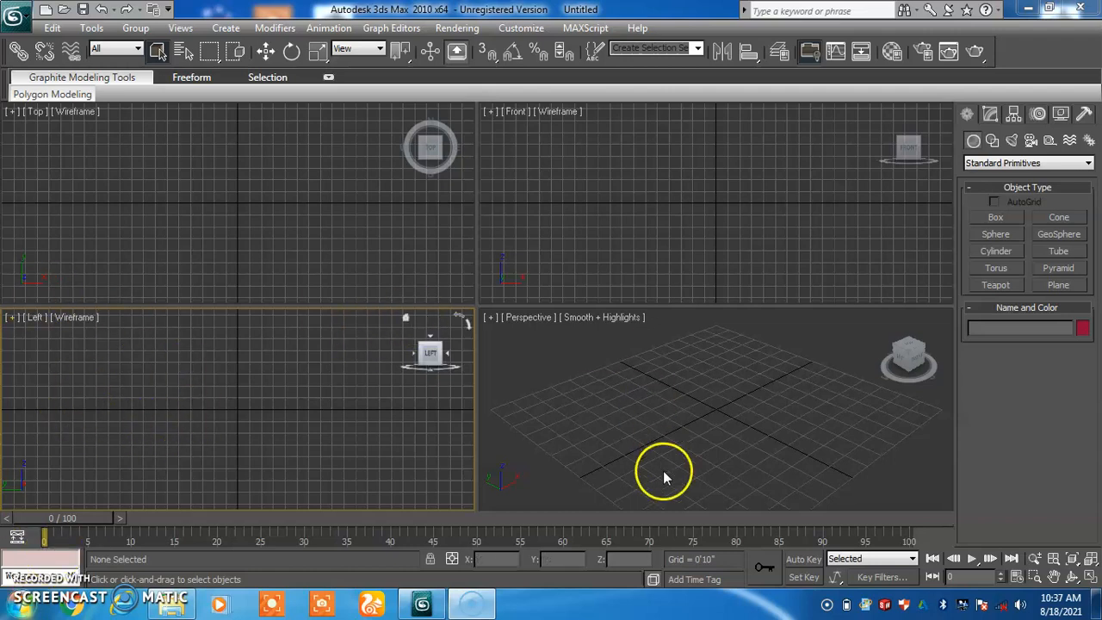
Step: Draw a plane about 6'11" by 6'11" in the Perspective view and hide that view's grid
click(692, 472)
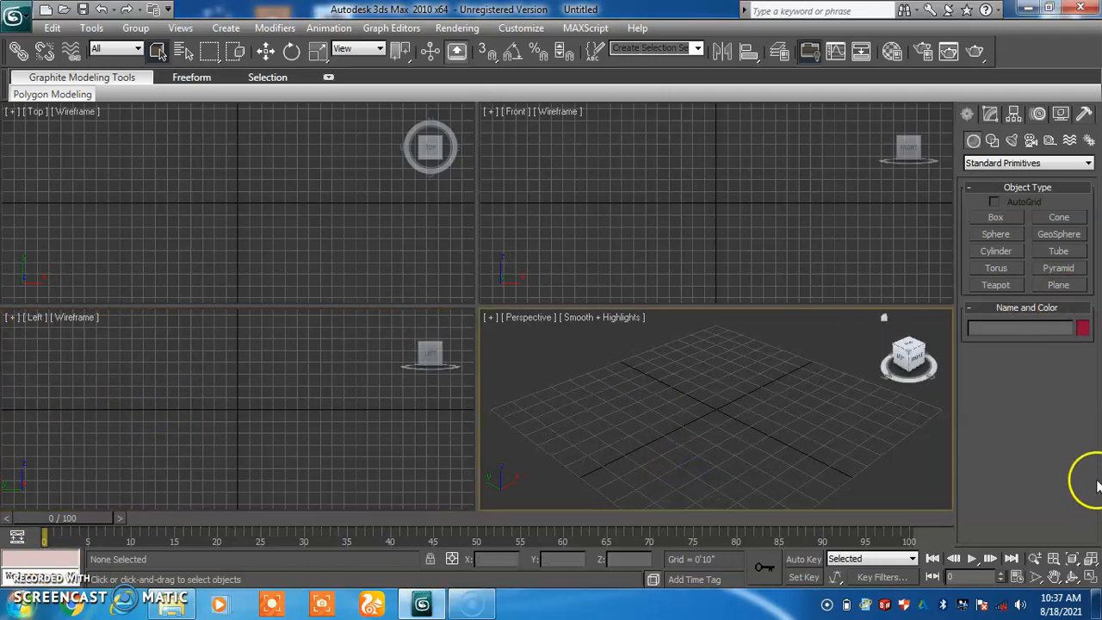
click(1057, 286)
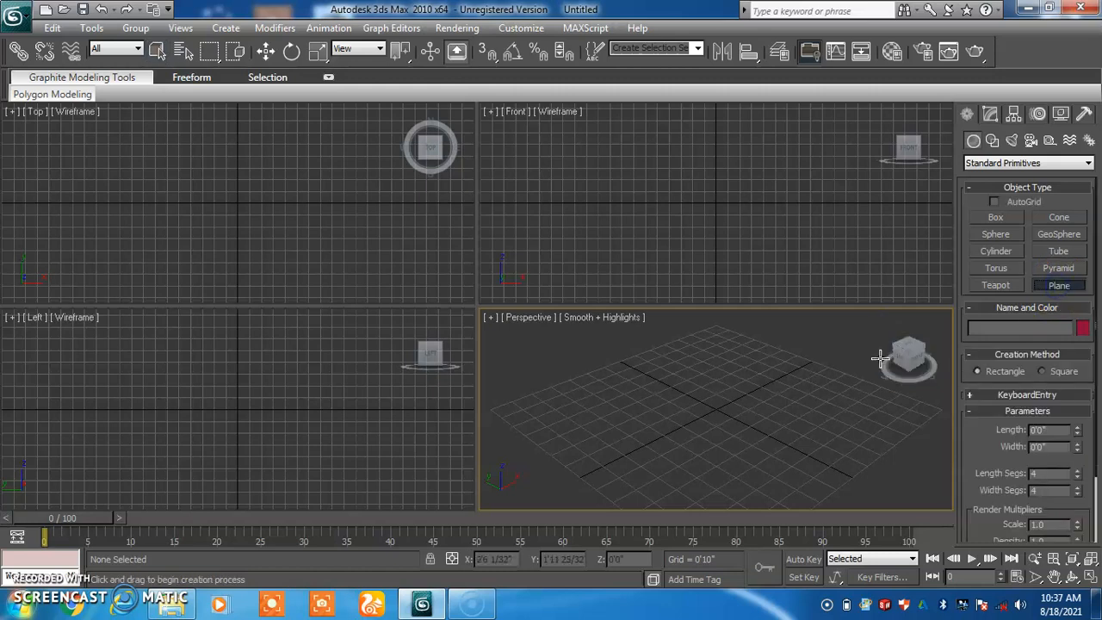
drag(606, 397, 866, 398)
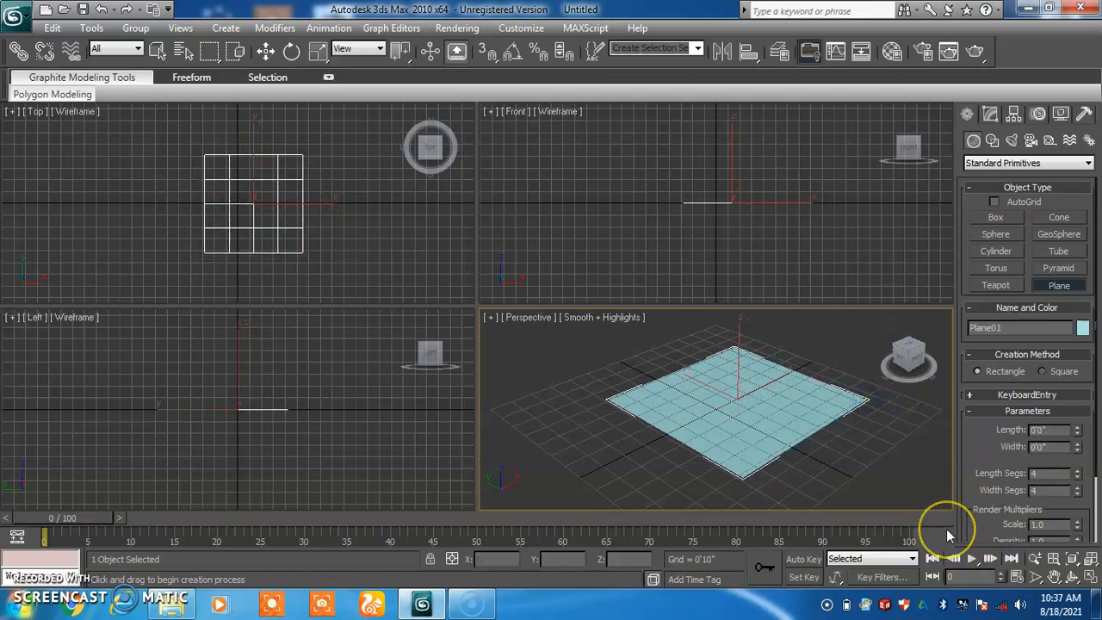
key(F8)
key(g)
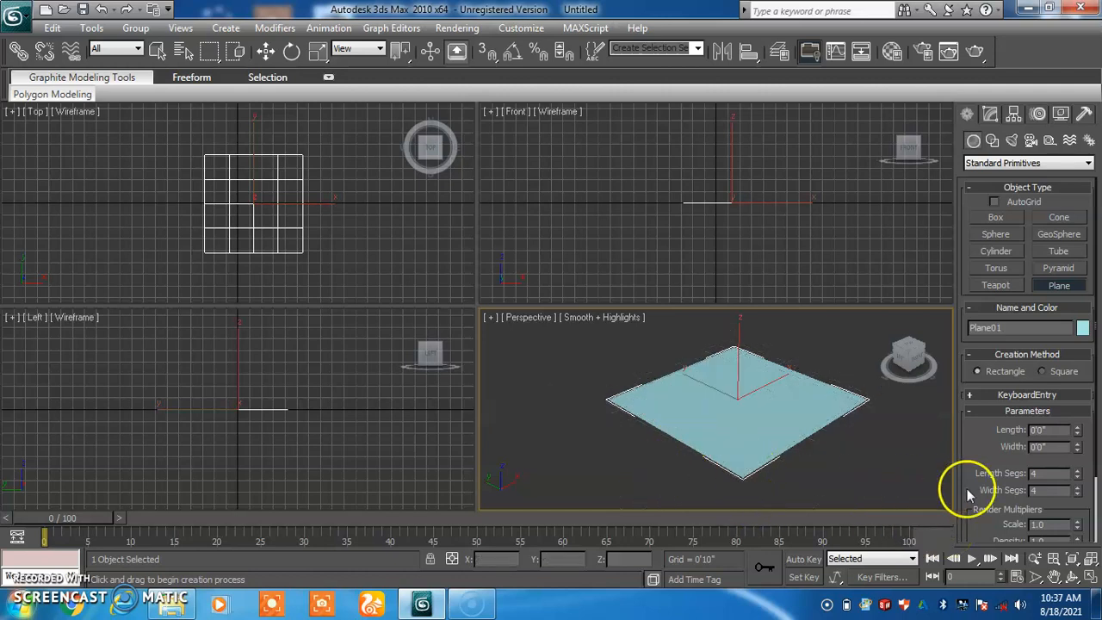
drag(981, 463, 963, 394)
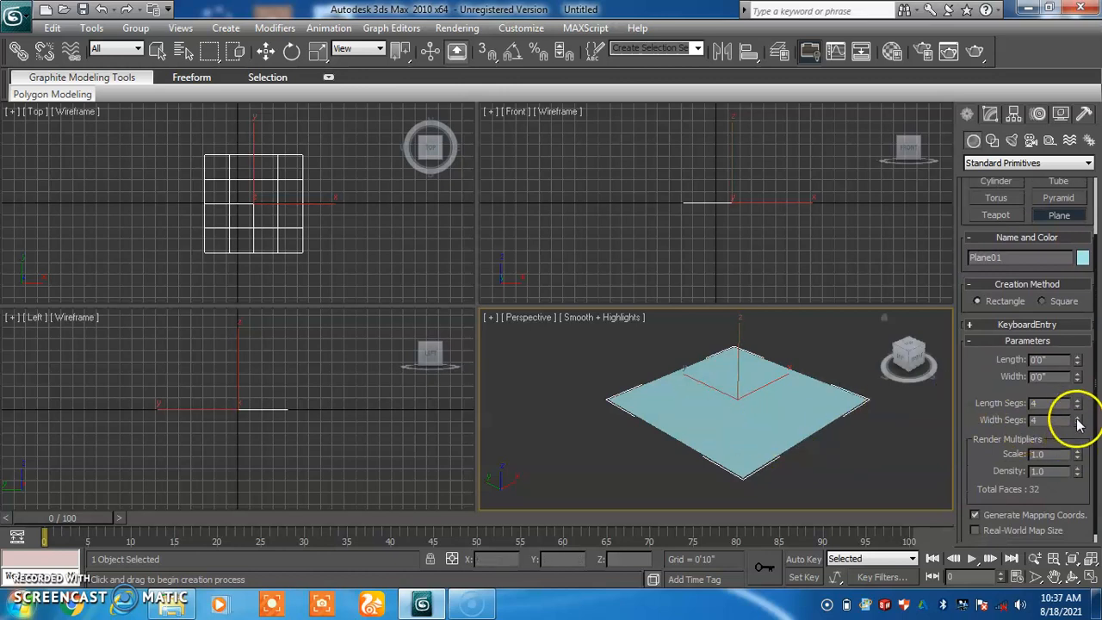
click(1078, 359)
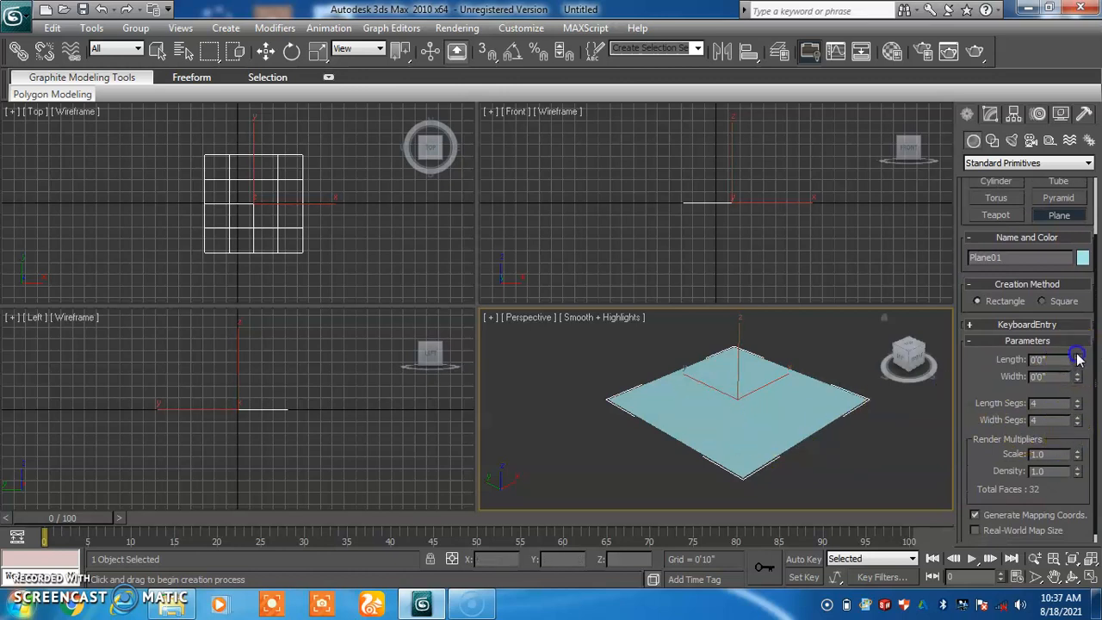
click(796, 421)
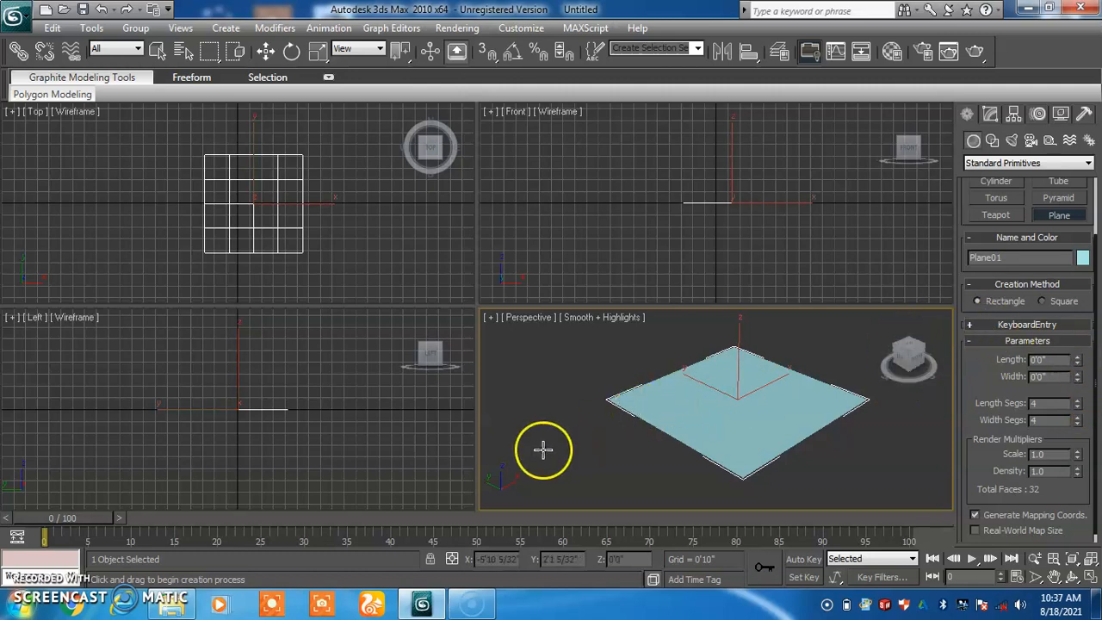
Step: Maximize the Perspective view, show the plane's modification parameters and turn on Edged Faces display
key(alt+w)
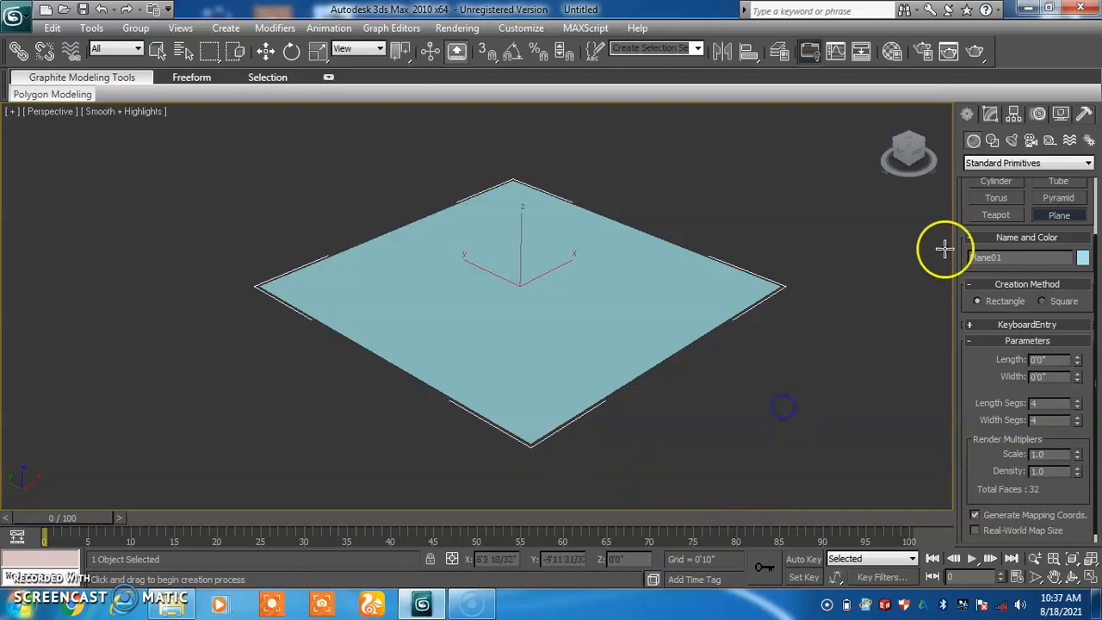
click(990, 114)
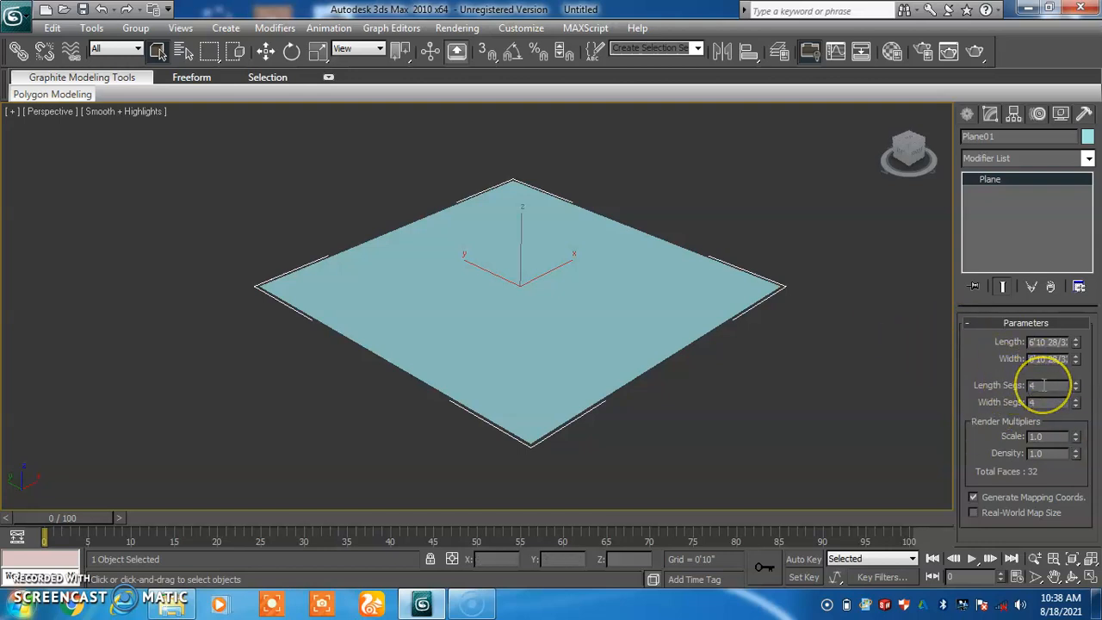
key(F4)
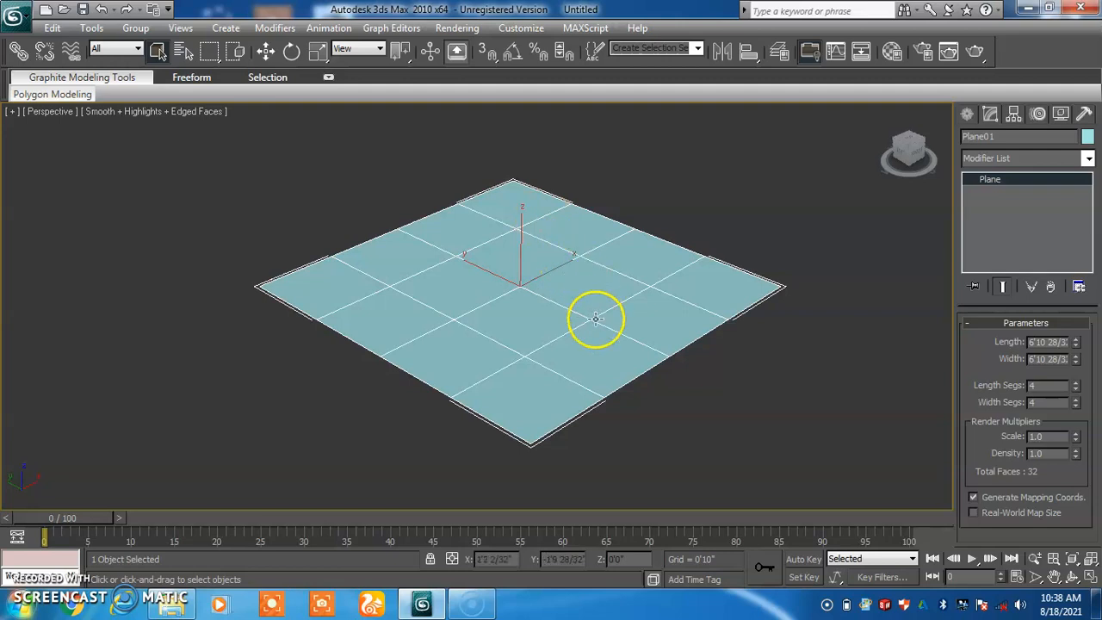
Step: Try converting the plane to an Editable Poly and undo the conversion
right_click(555, 282)
mouse_move(641, 424)
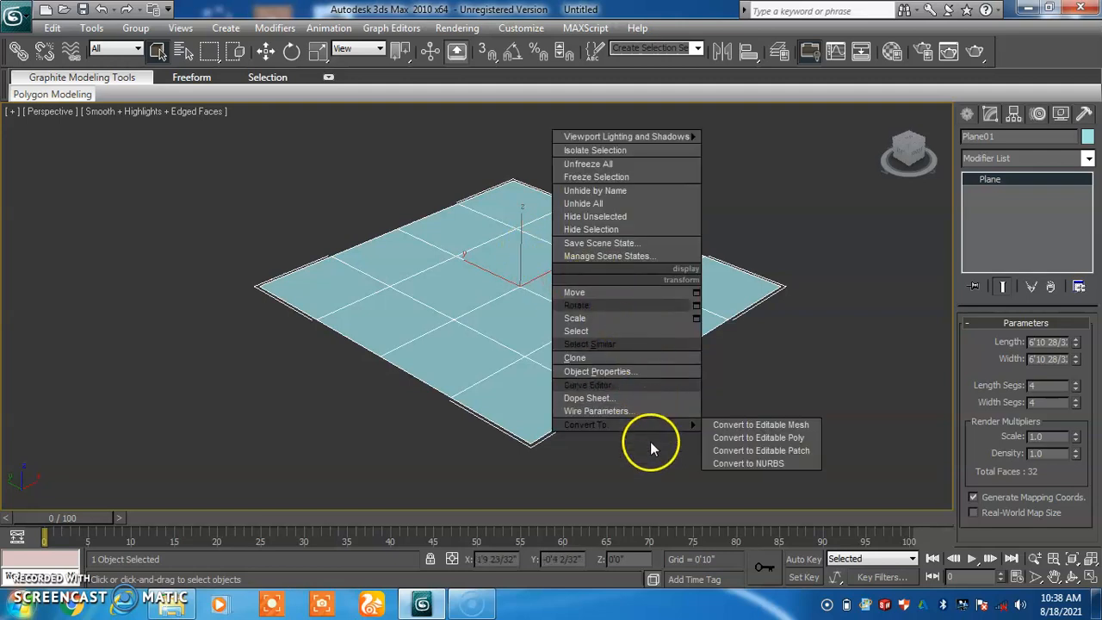
click(760, 436)
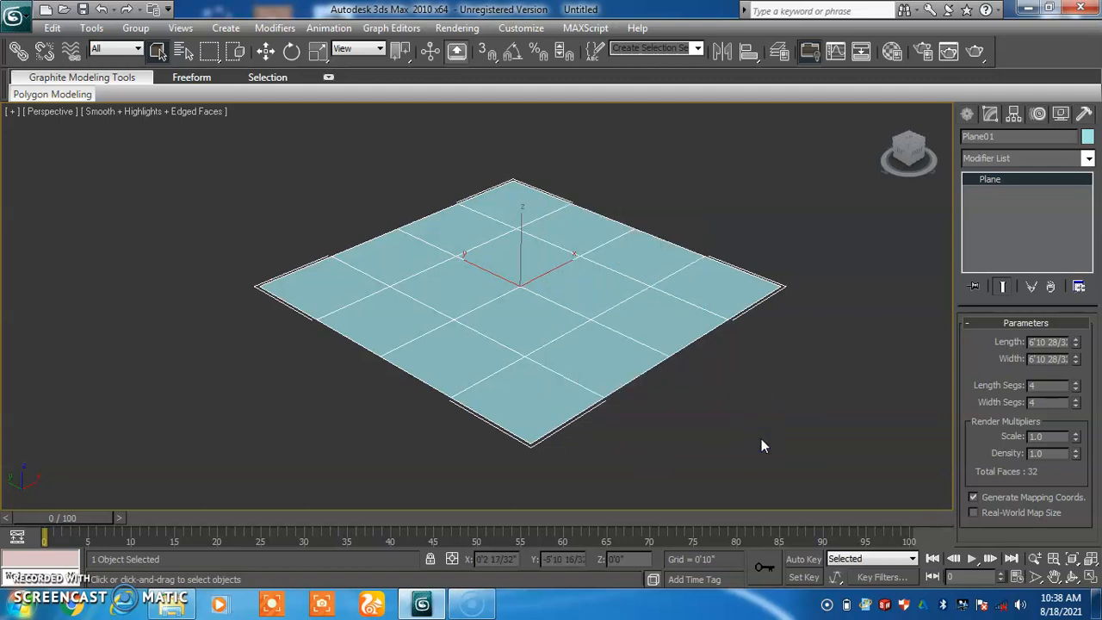
click(511, 298)
right_click(516, 299)
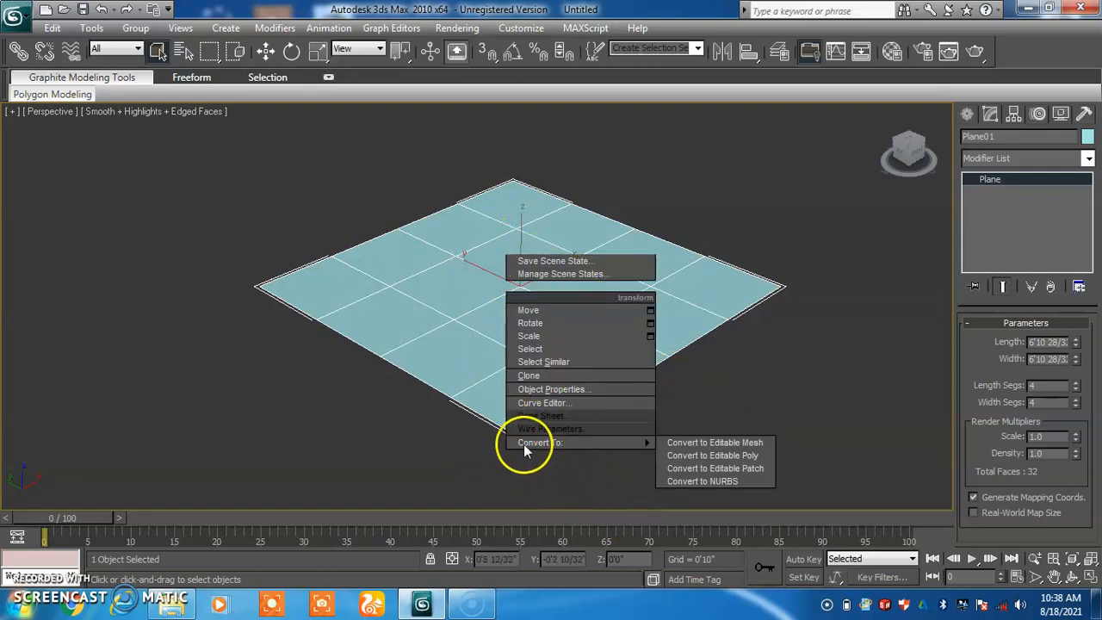
click(695, 453)
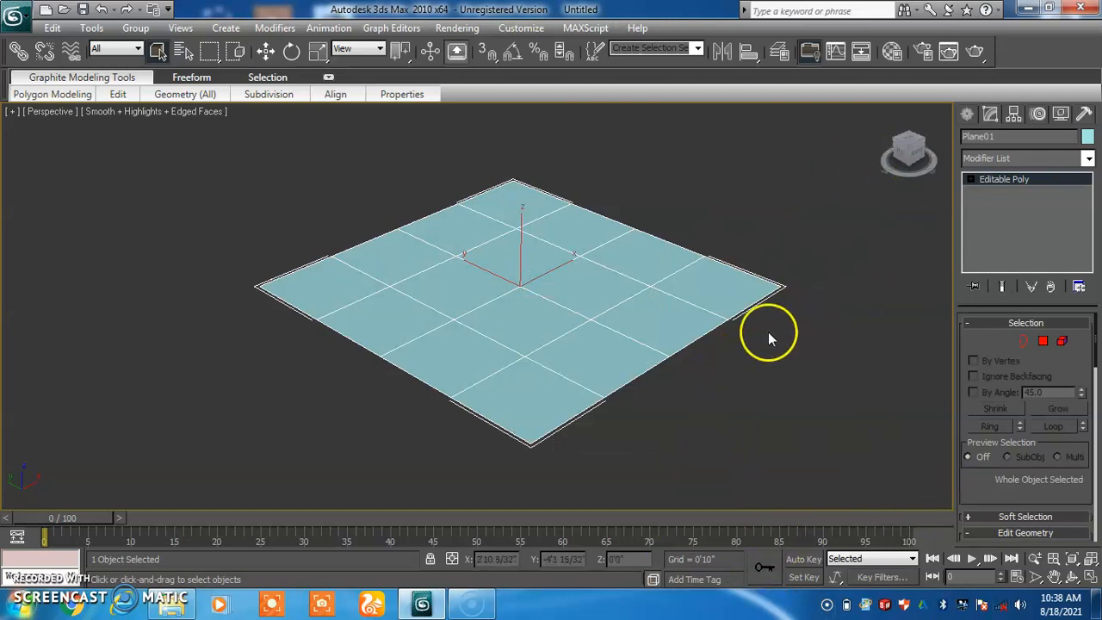
key(ctrl+z)
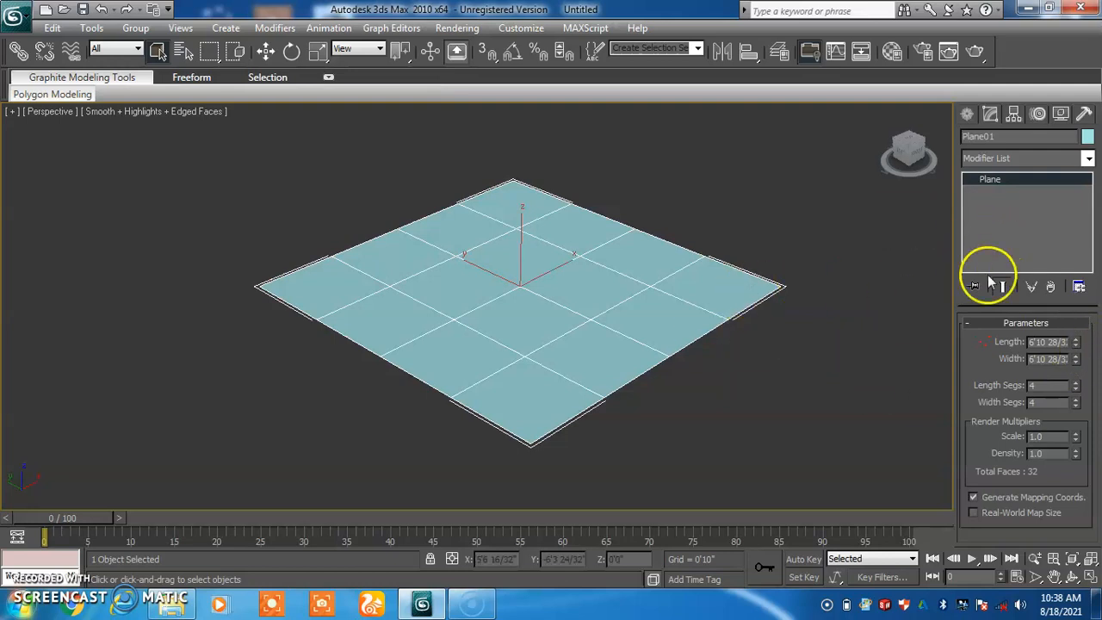
Step: Convert the plane to an Editable Poly and select two of its interior vertices one after the other at Vertex level
right_click(1011, 181)
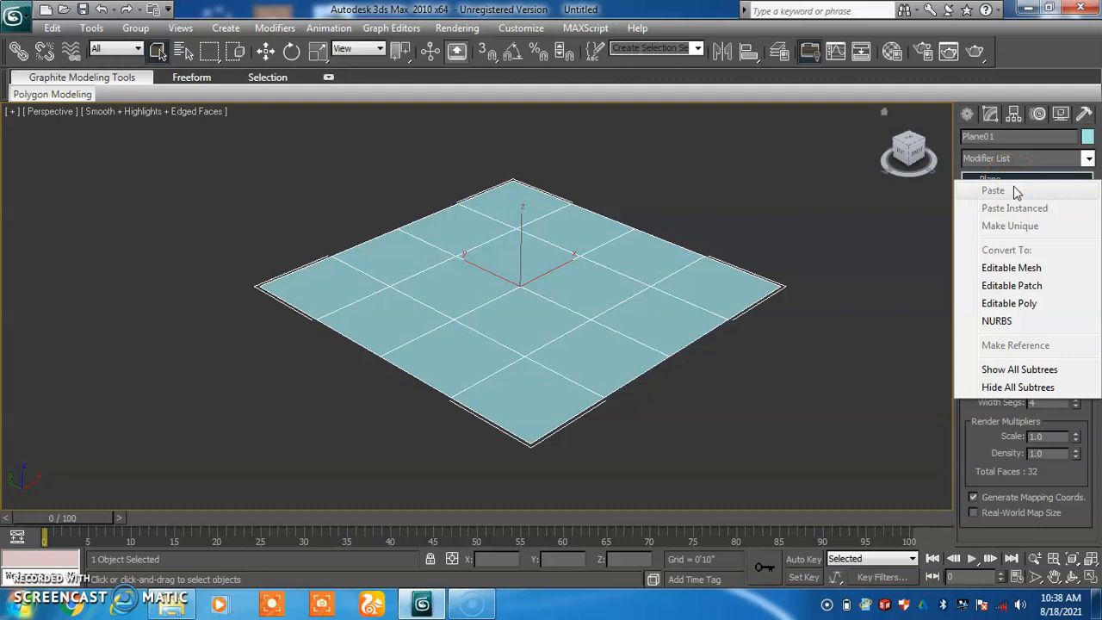
click(1029, 304)
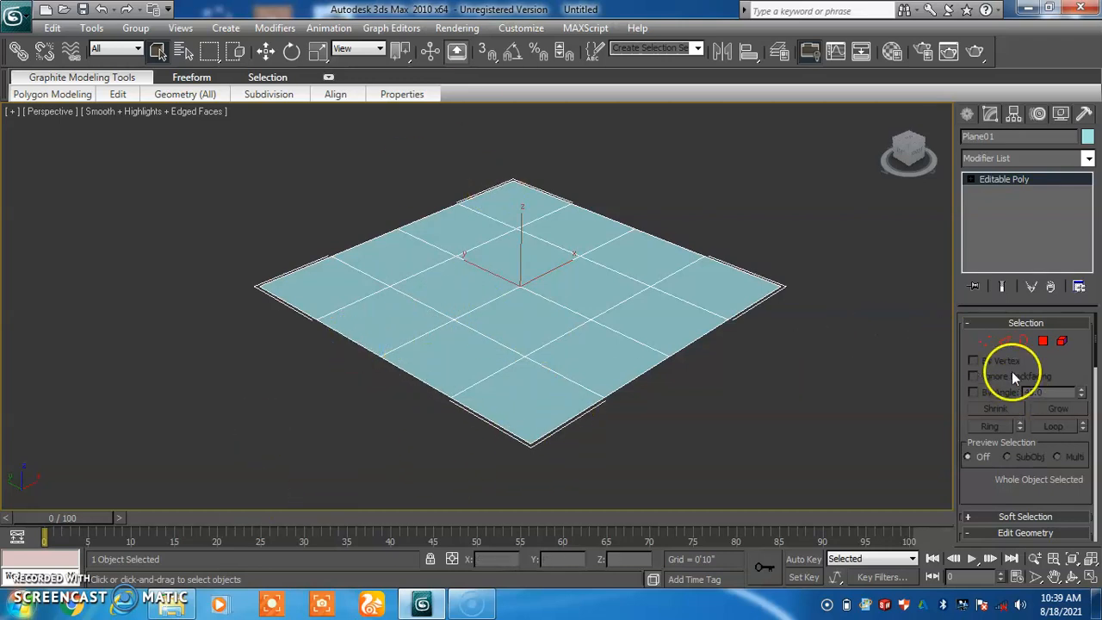
click(986, 341)
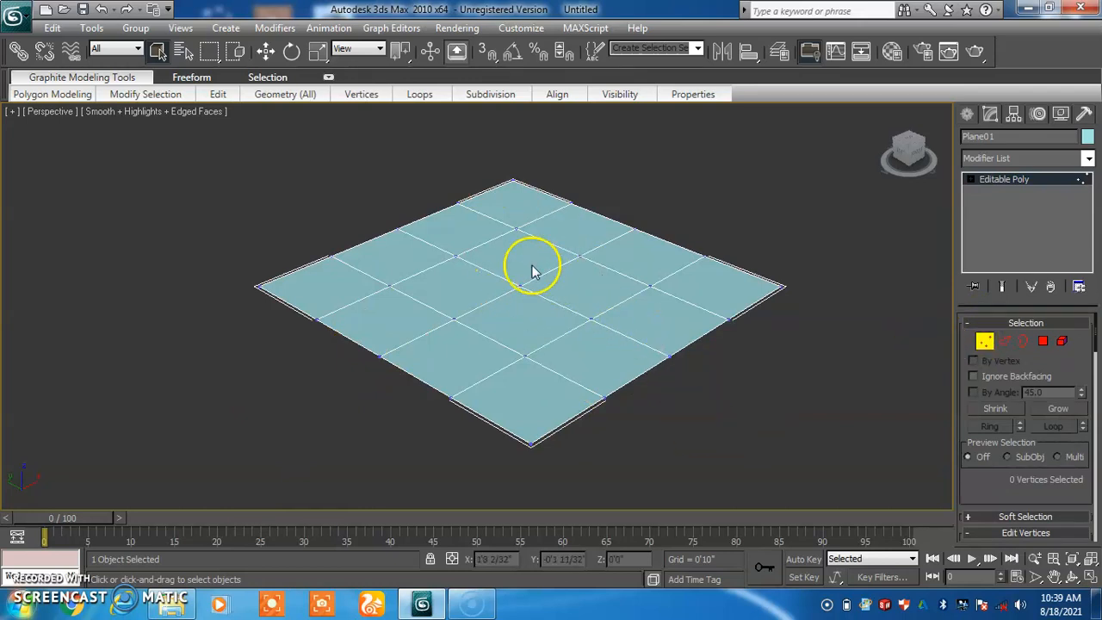
click(525, 355)
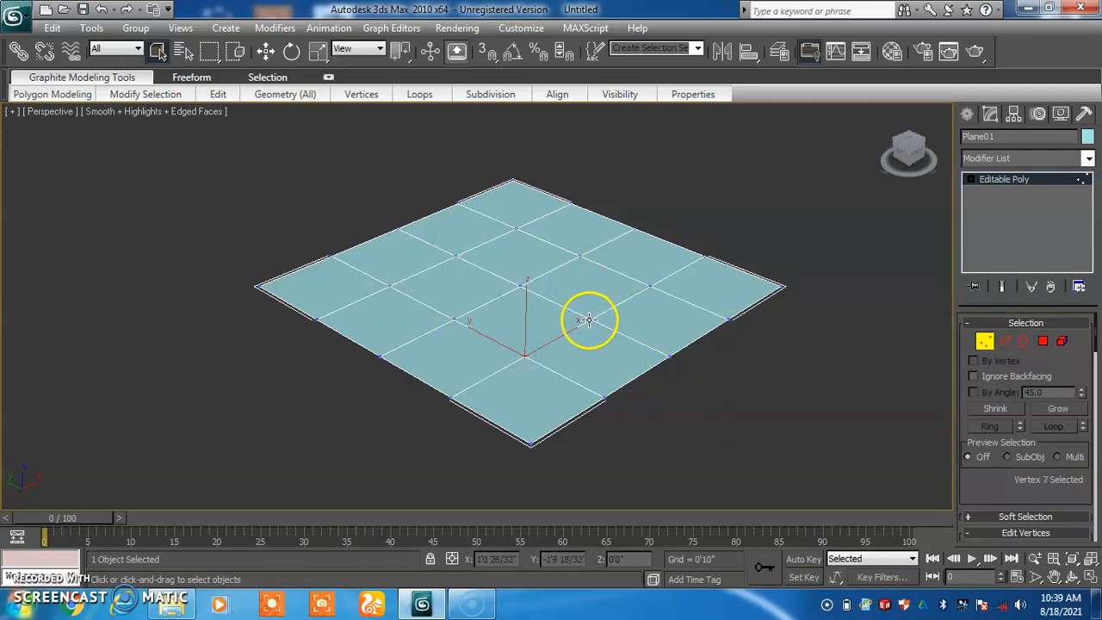
click(592, 320)
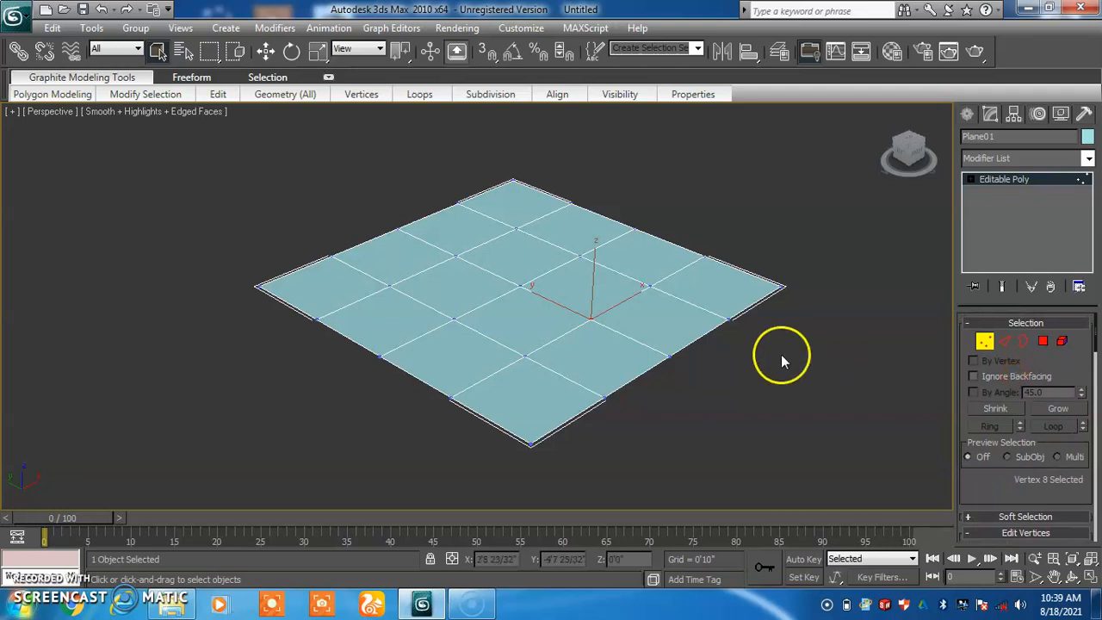
Step: Switch to Edge level and select several interior and border edges of the plane one at a time
click(1005, 343)
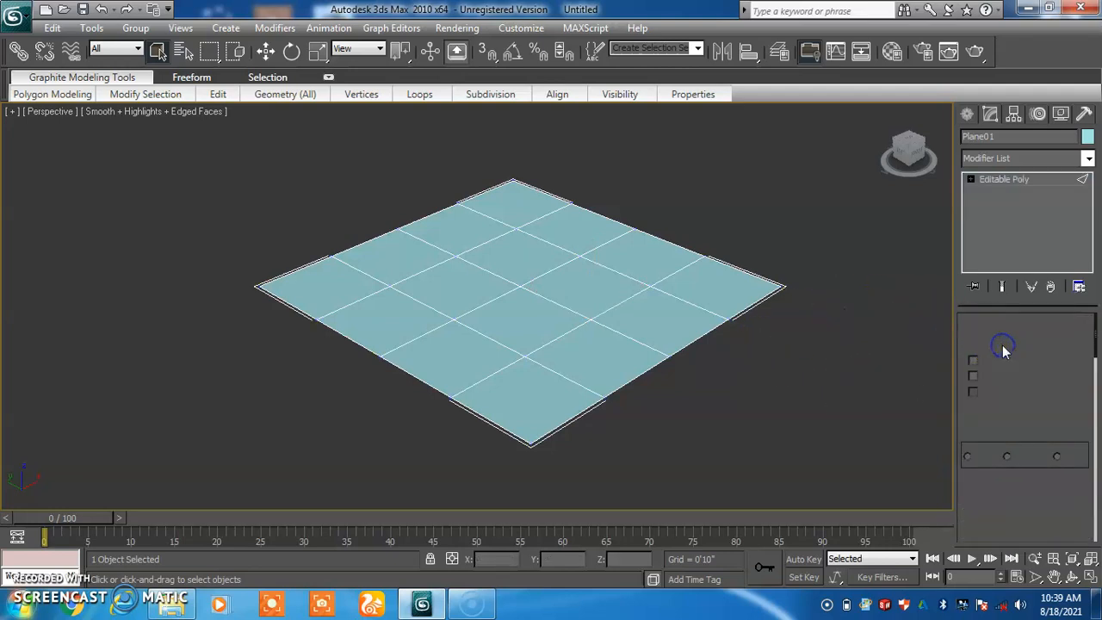
click(561, 330)
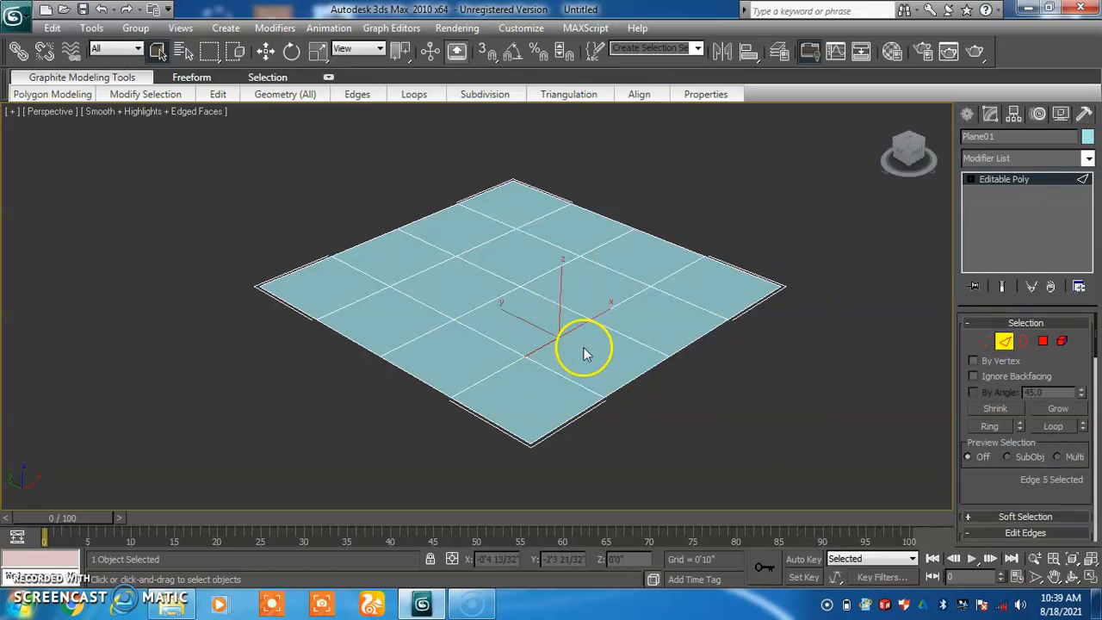
click(419, 376)
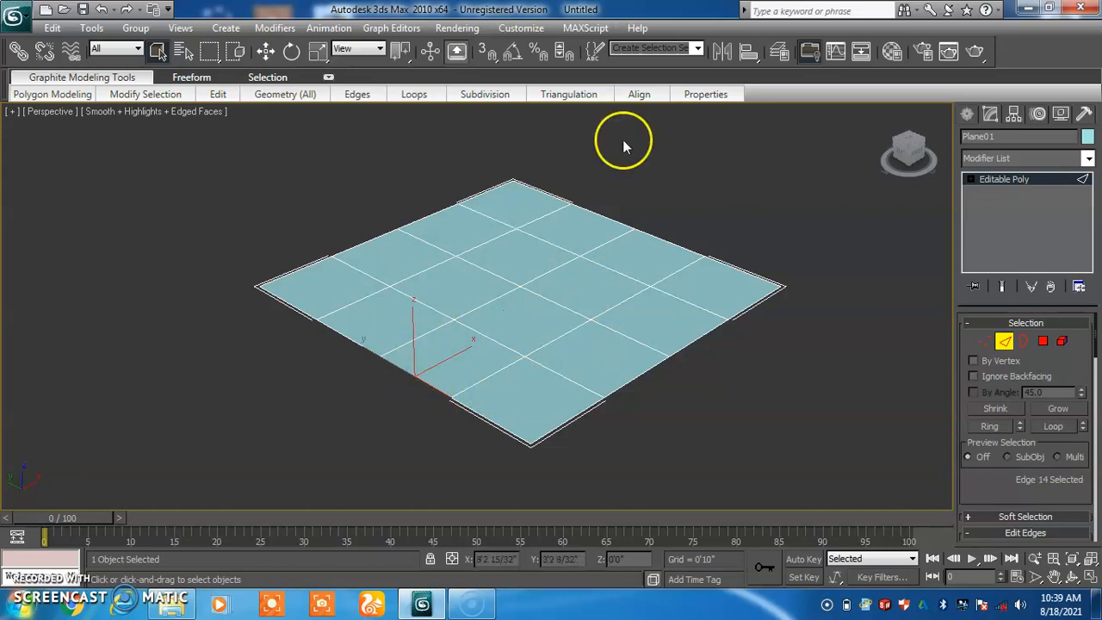
click(529, 223)
click(479, 245)
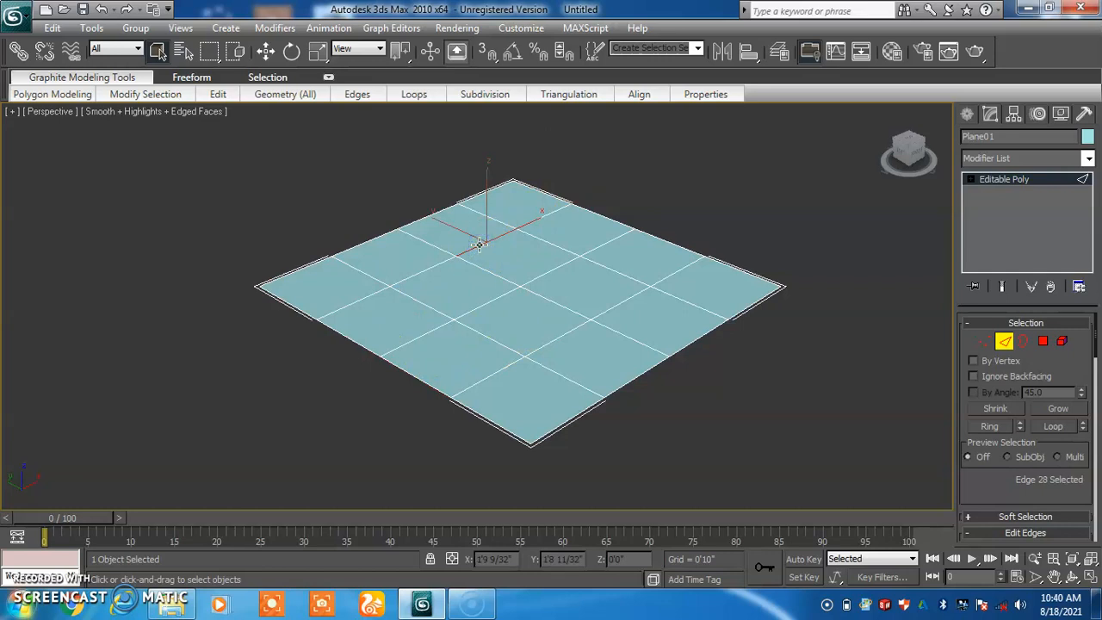
Step: Switch to Polygon level, select the inner polygon just in front of the plane's centre and move it slightly up along Z
click(1044, 344)
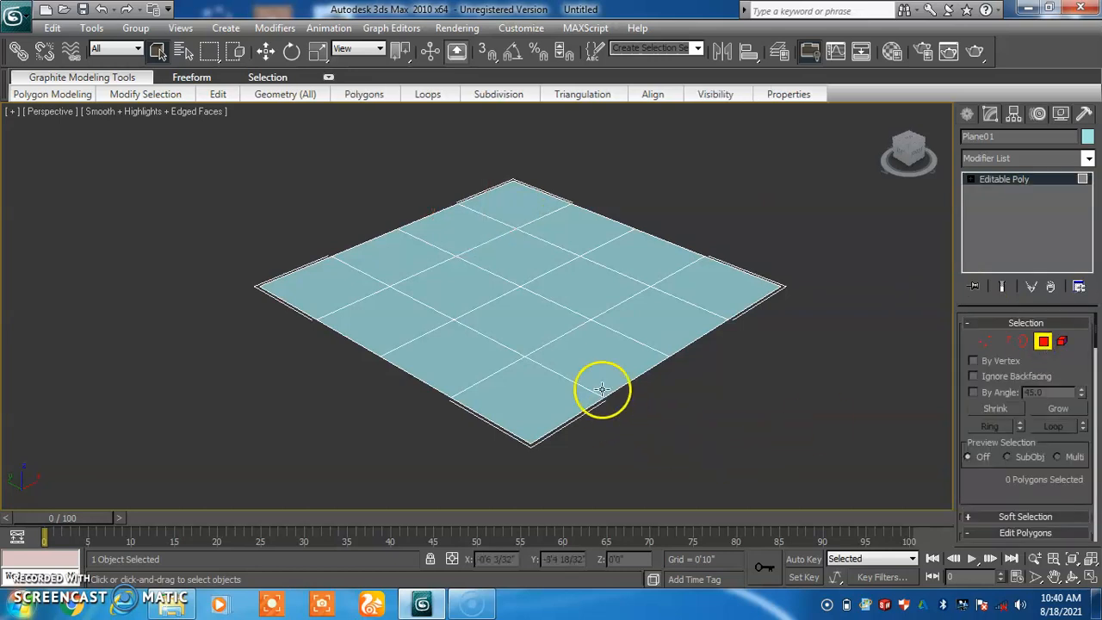
click(570, 357)
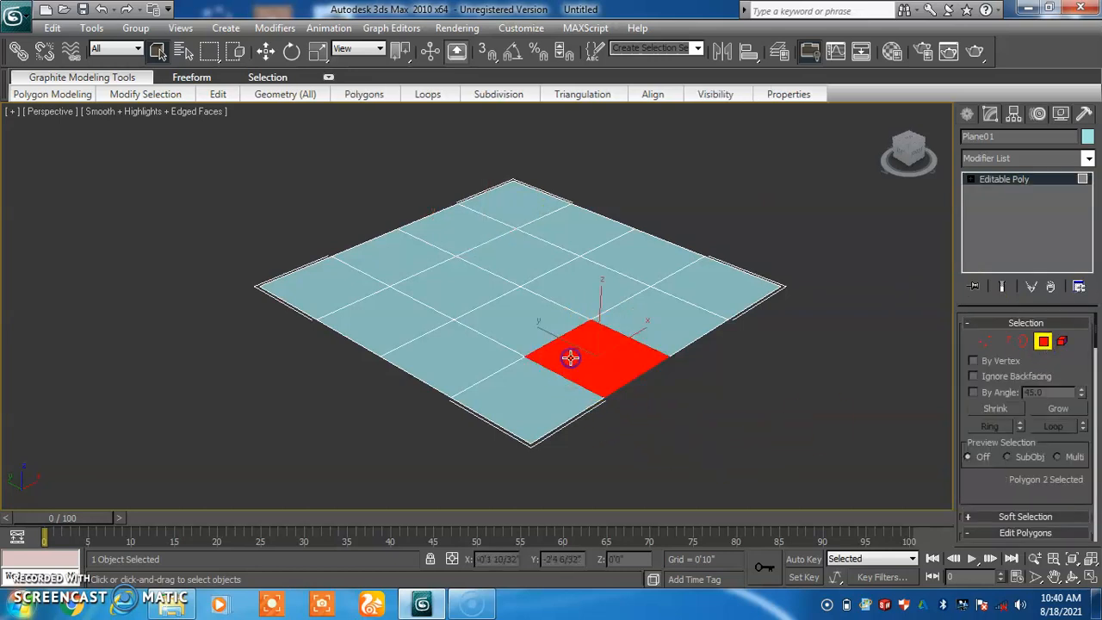
click(478, 307)
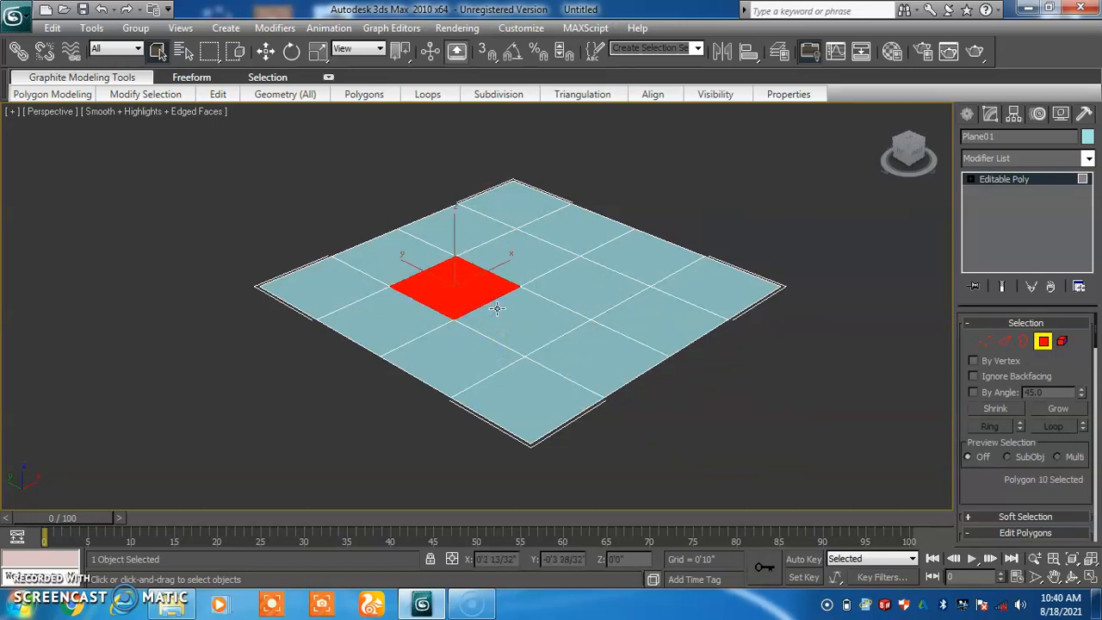
click(497, 310)
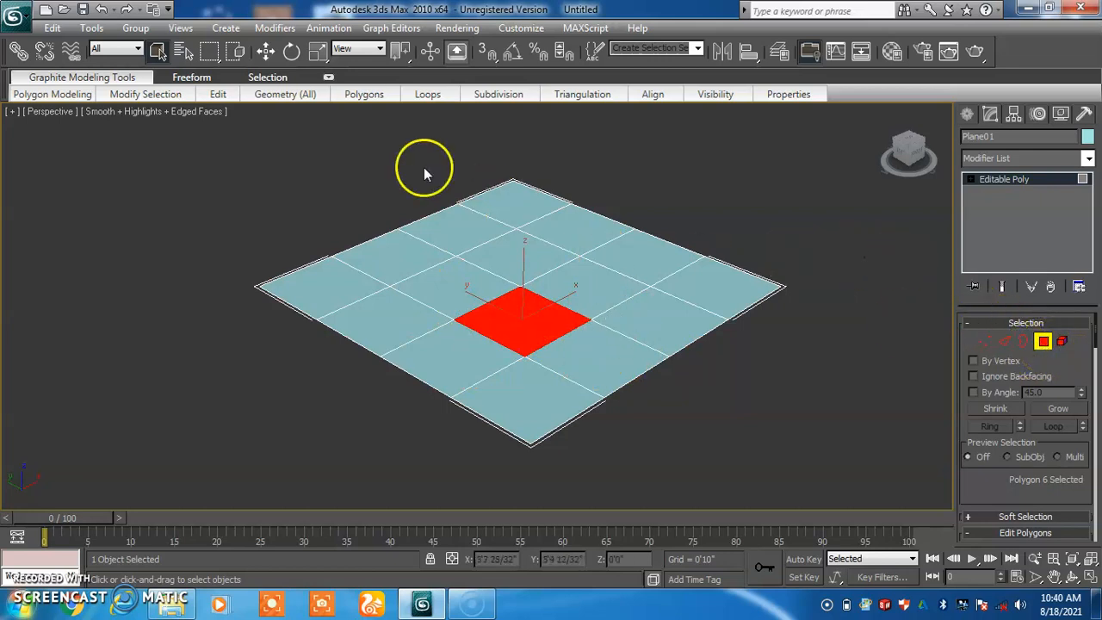
click(266, 52)
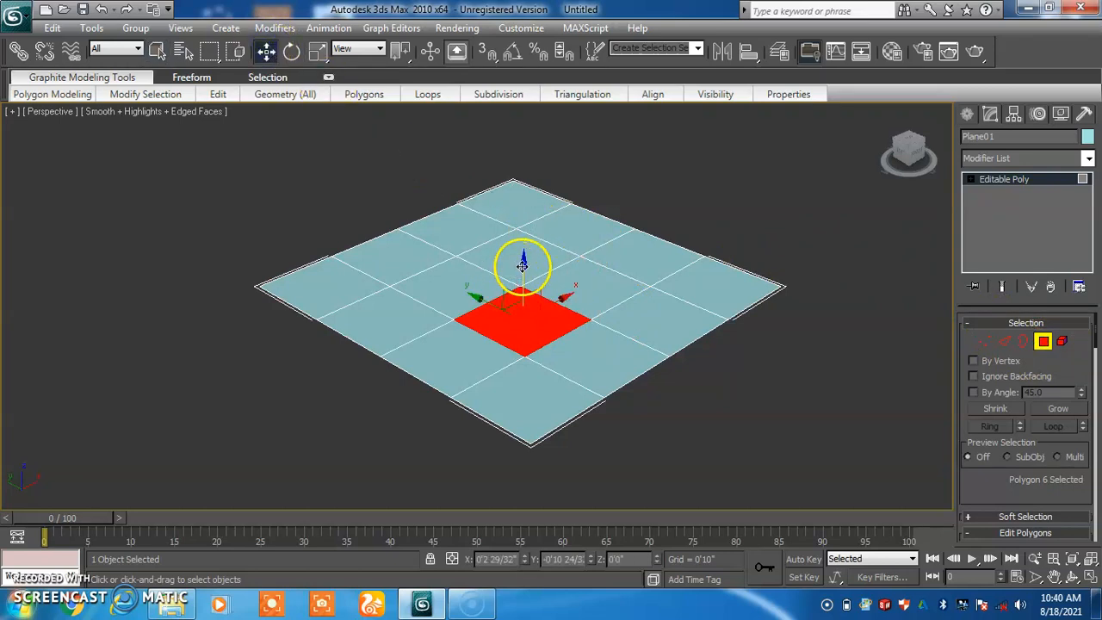
drag(520, 261, 525, 233)
drag(523, 233, 545, 302)
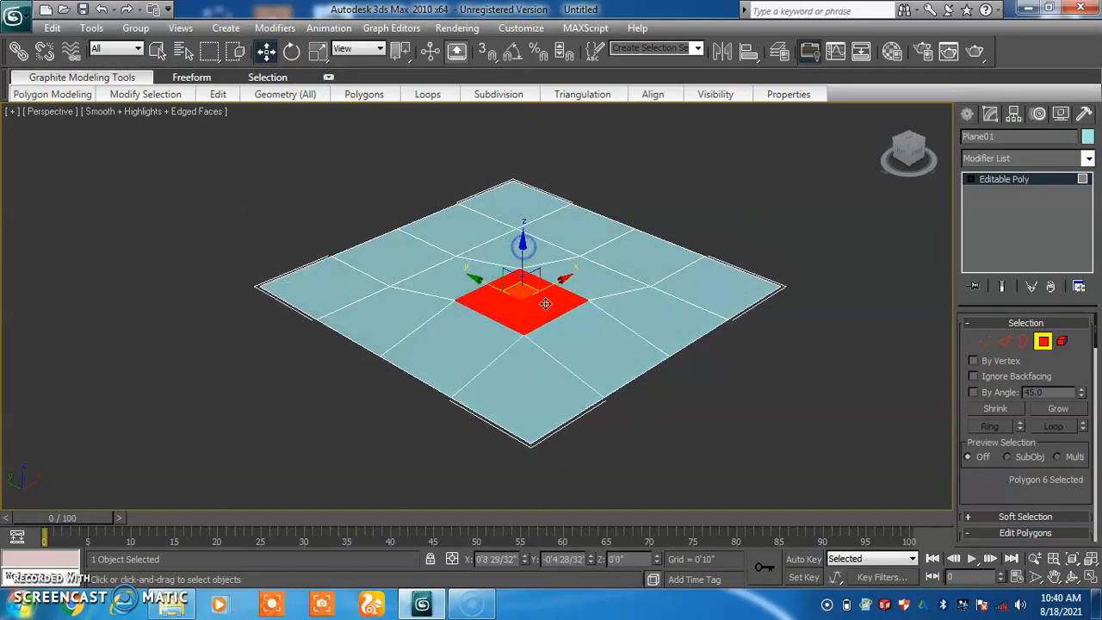
Step: At Vertex level, raise the plane's centre vertex along Z to a height of about 6 inches
click(984, 342)
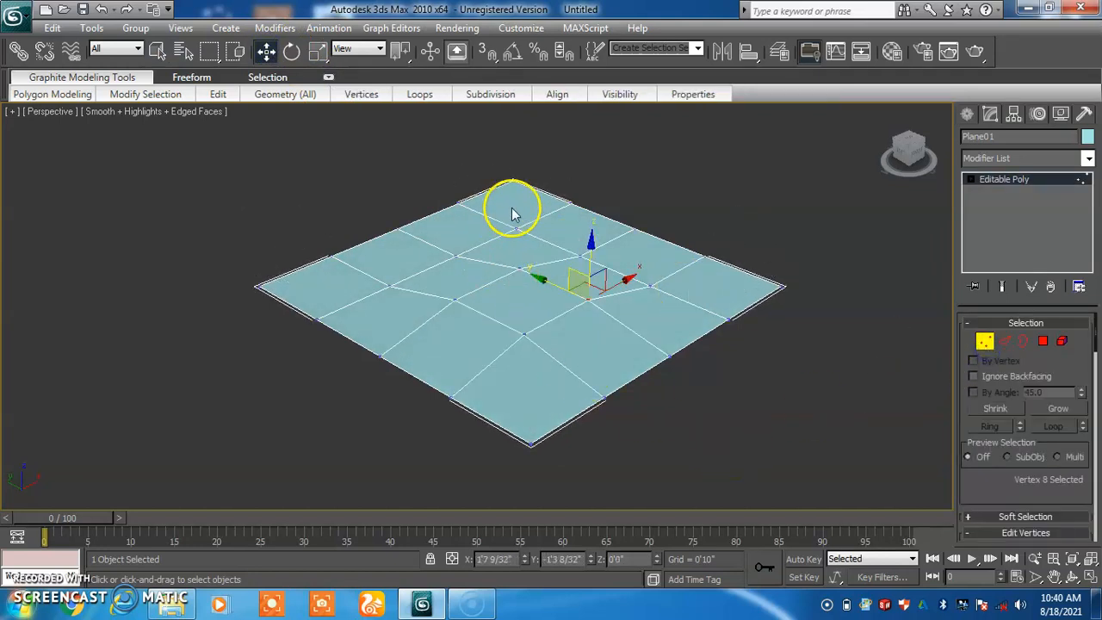
click(519, 271)
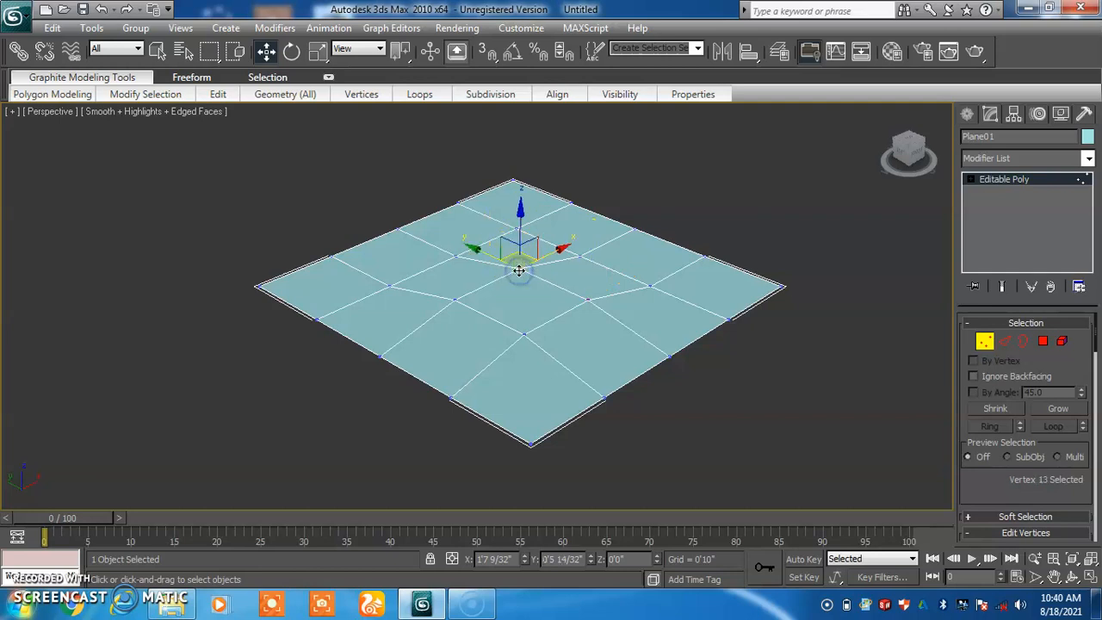
drag(520, 211, 524, 332)
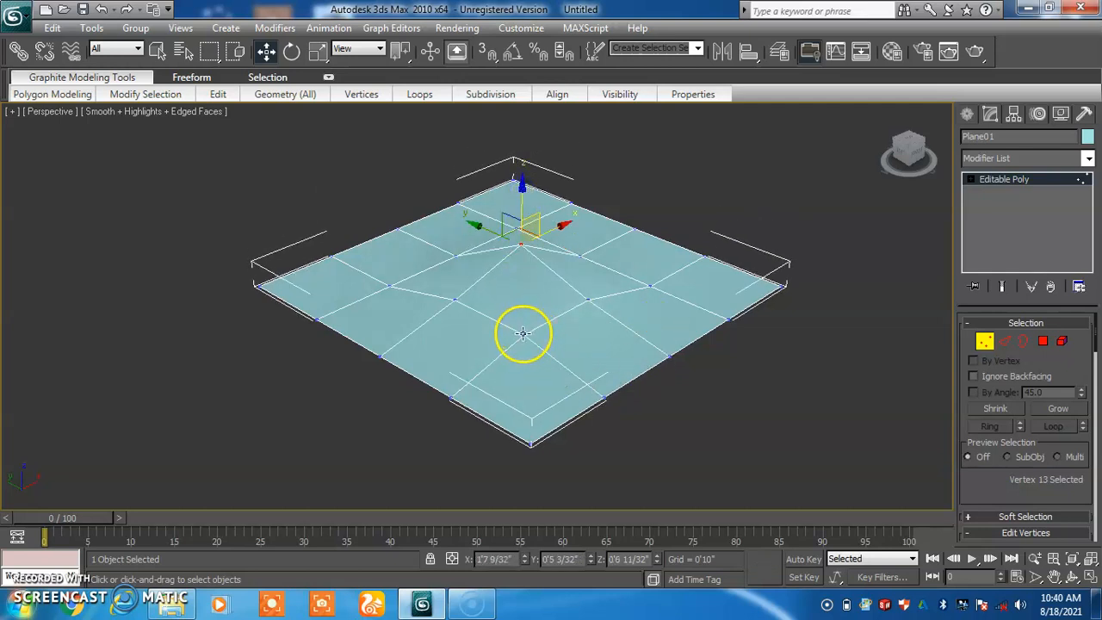
Step: Select the raised polygon's front vertex together with the interior vertex toward the plane's left corner and shift both slightly sideways
click(522, 333)
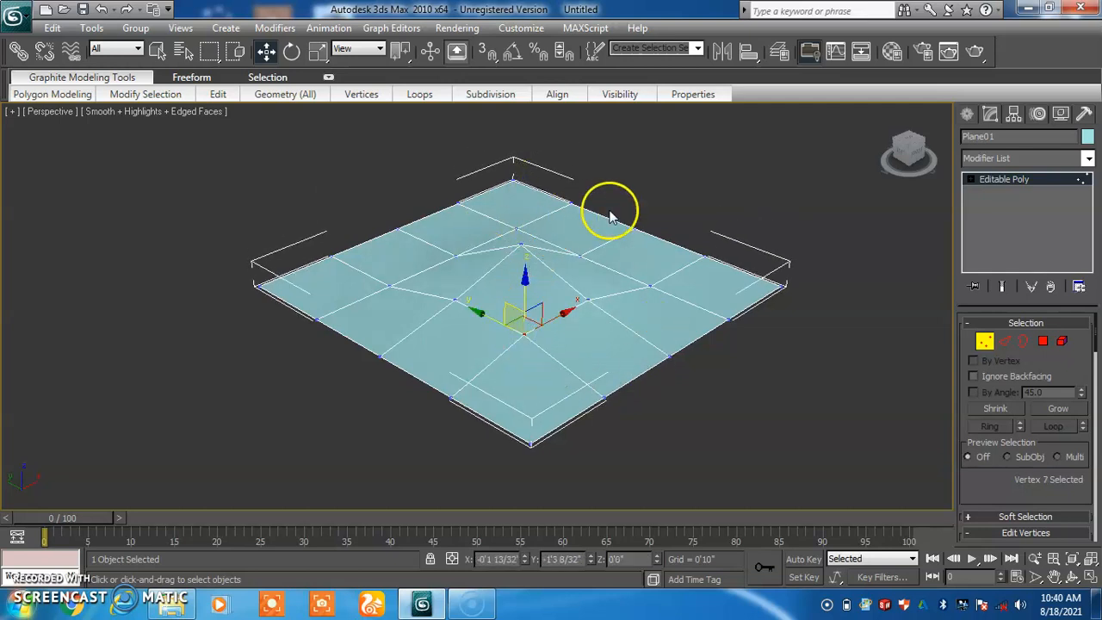
ctrl+click(388, 285)
mouse_move(452, 254)
mouse_down()
mouse_move(448, 179)
mouse_move(462, 264)
mouse_move(462, 253)
mouse_up()
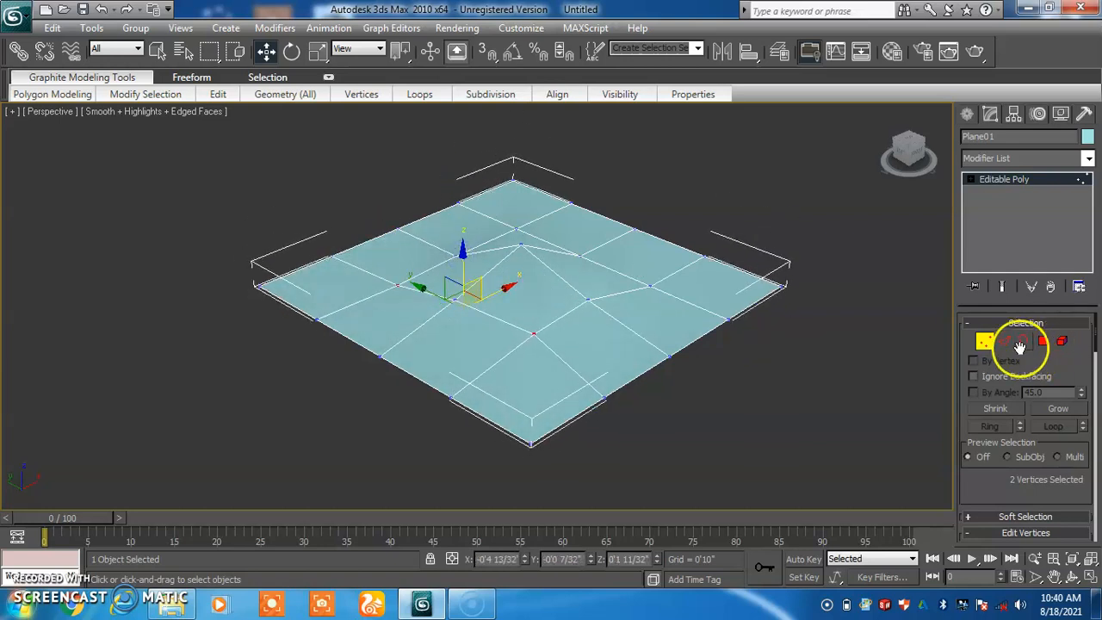
Step: At Edge level, select the border edge just right of the middle of the plane's rear-right side and raise it along Z to about 9 inches
click(1003, 343)
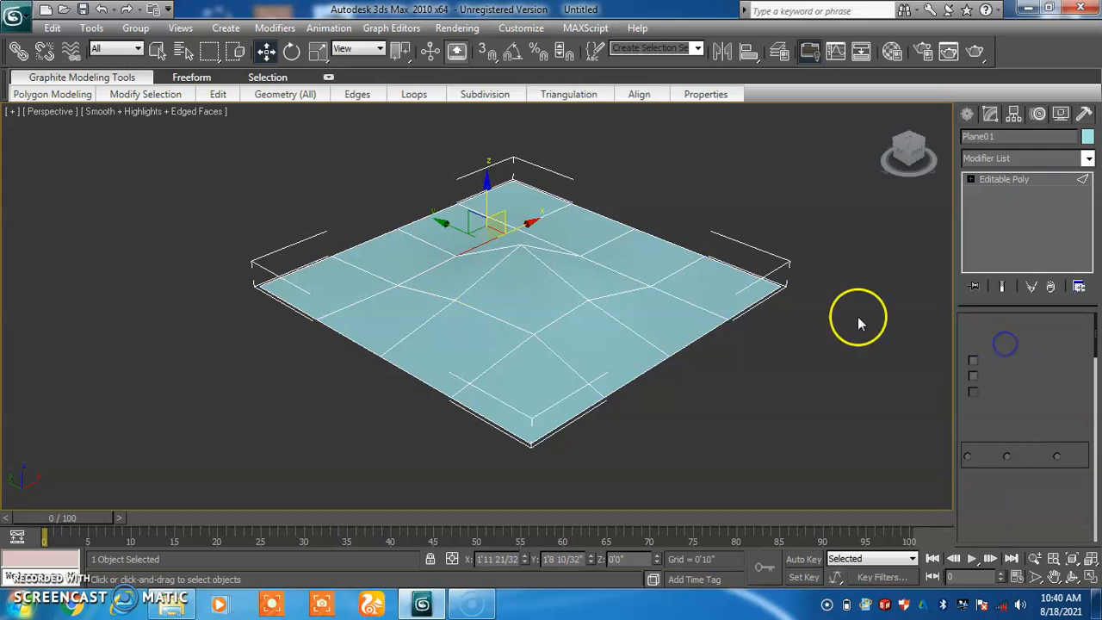
click(646, 233)
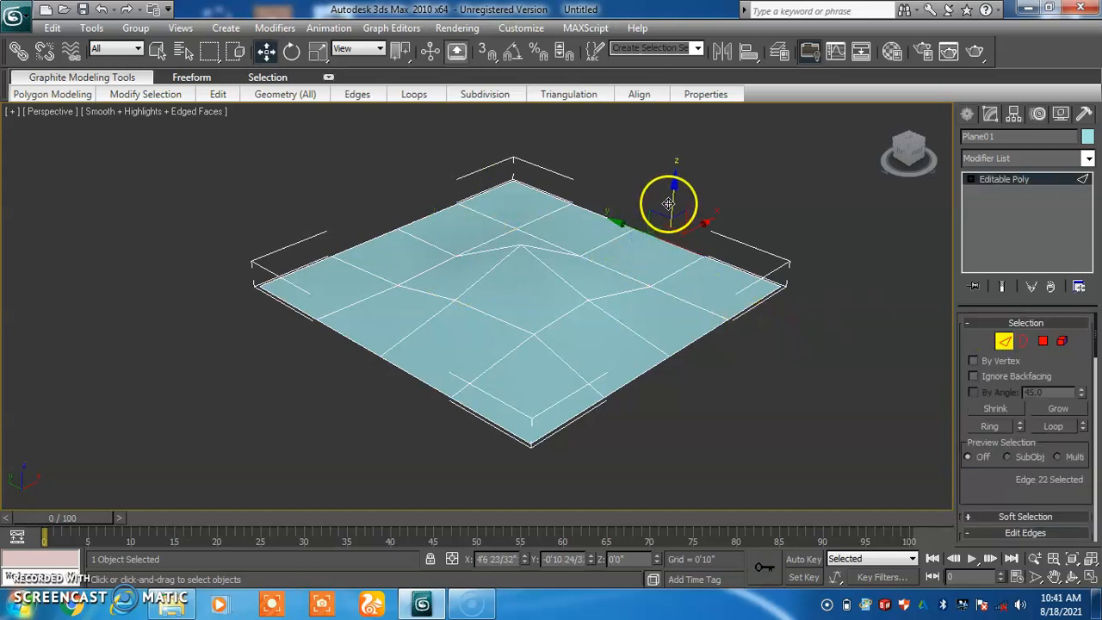
drag(673, 193, 674, 158)
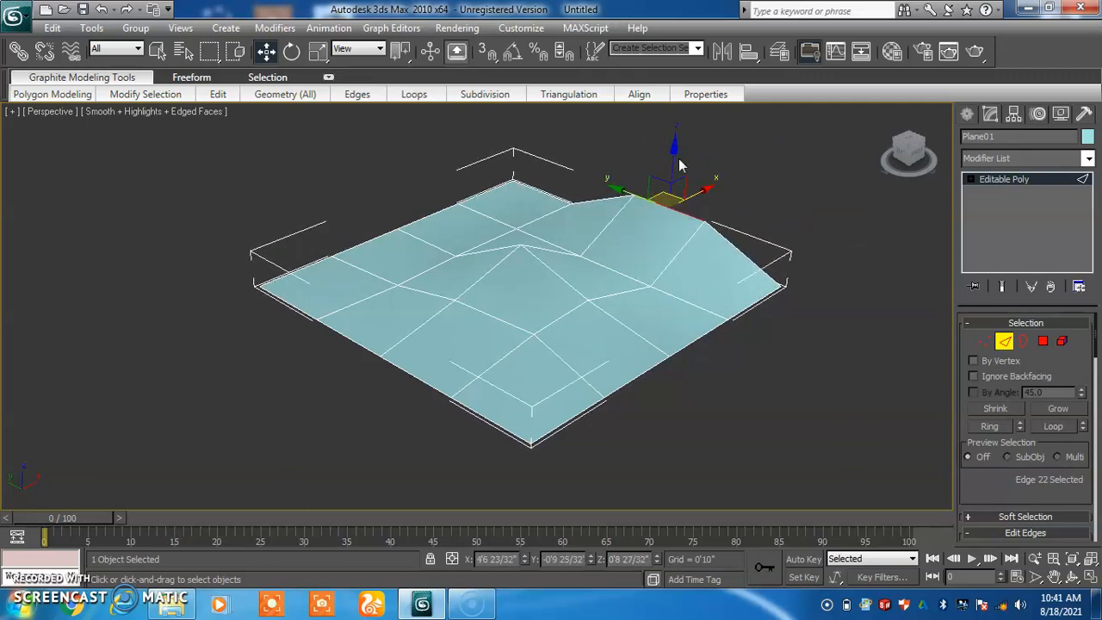
key(F8)
key(F8)
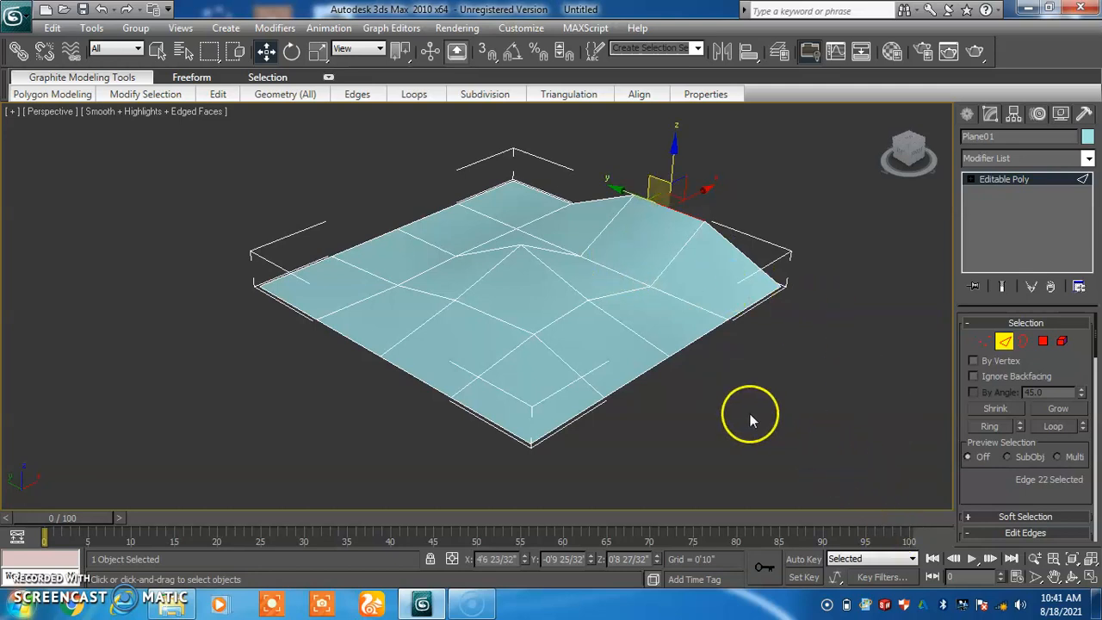
Step: Create a box about 2'11" long, 2'7" wide and 9" high in the empty space beside the plane
middle_drag(739, 416, 551, 387)
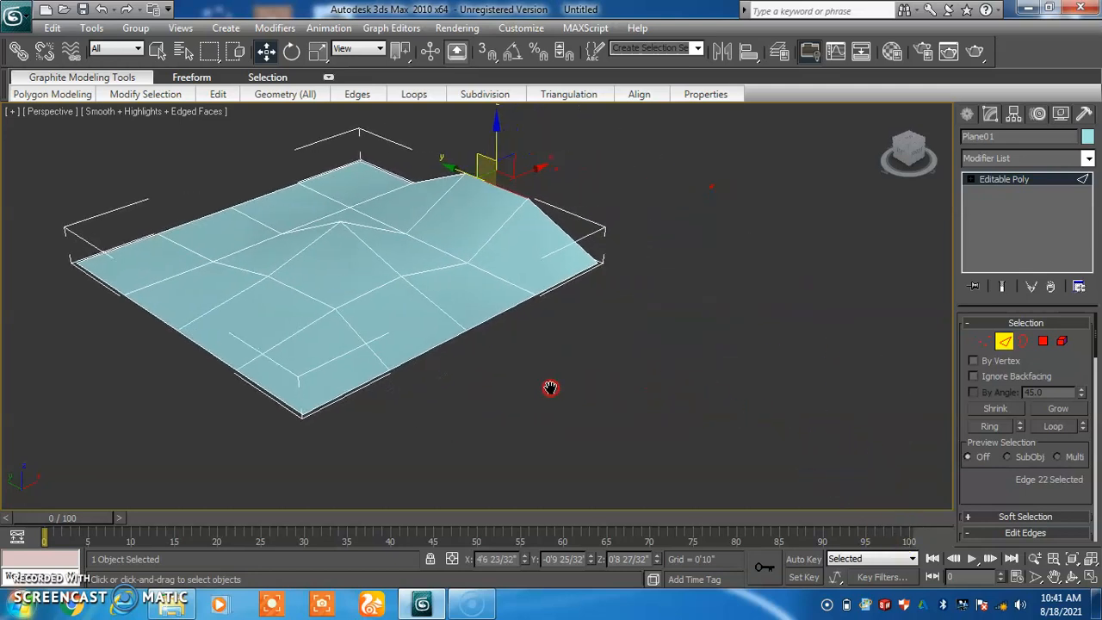
key(F8)
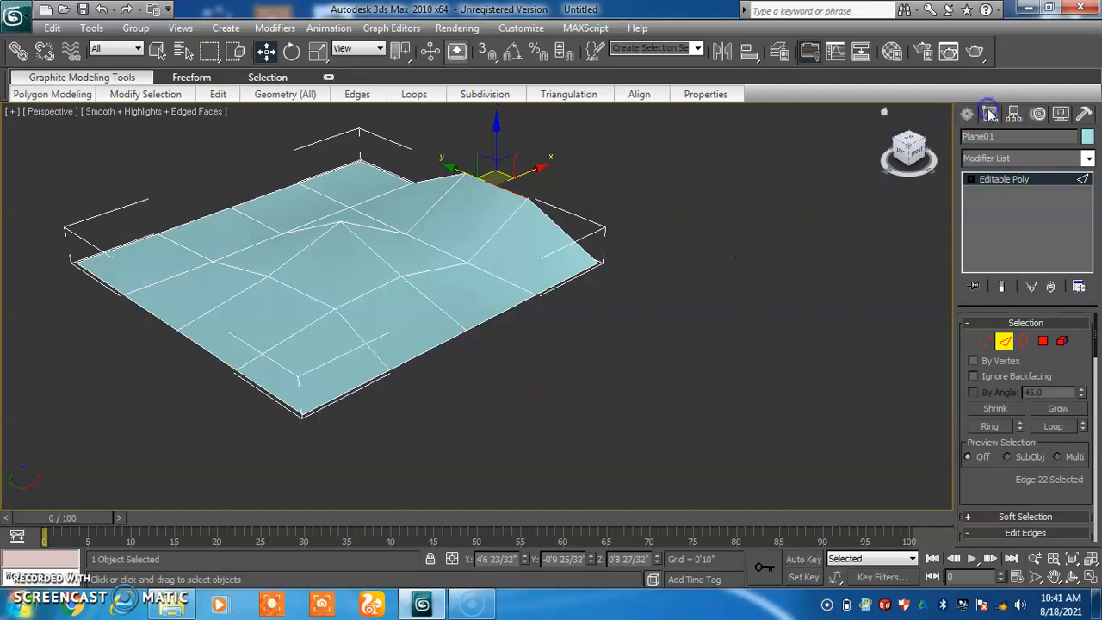
click(967, 115)
click(1011, 220)
drag(711, 320, 769, 455)
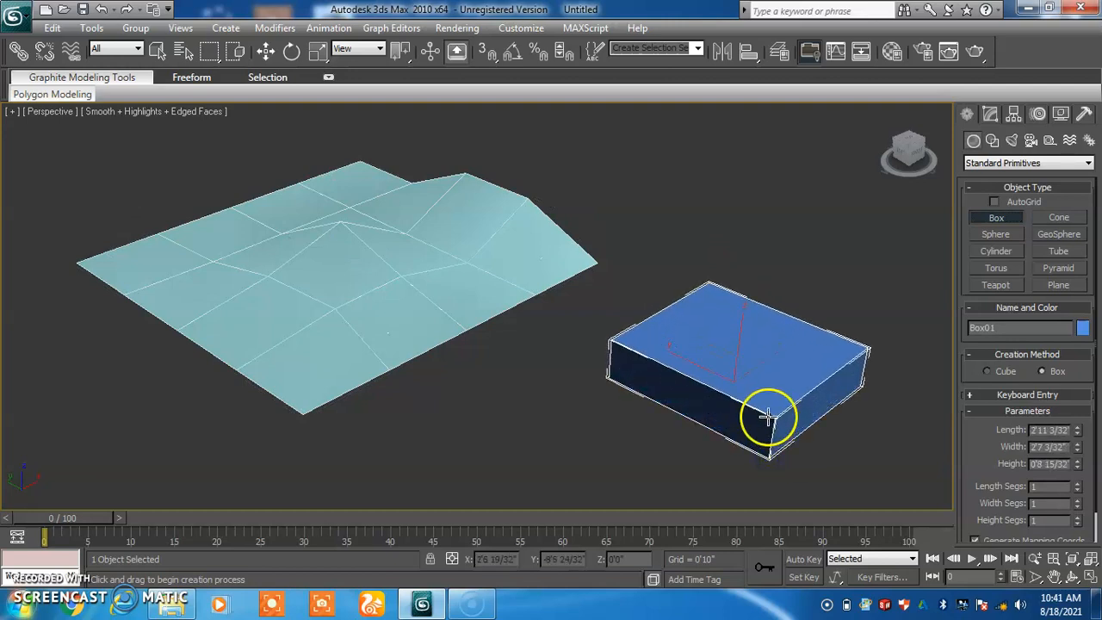
Step: Set the box's length segments and width segments to 4 each
click(1050, 486)
text(4)
click(1041, 503)
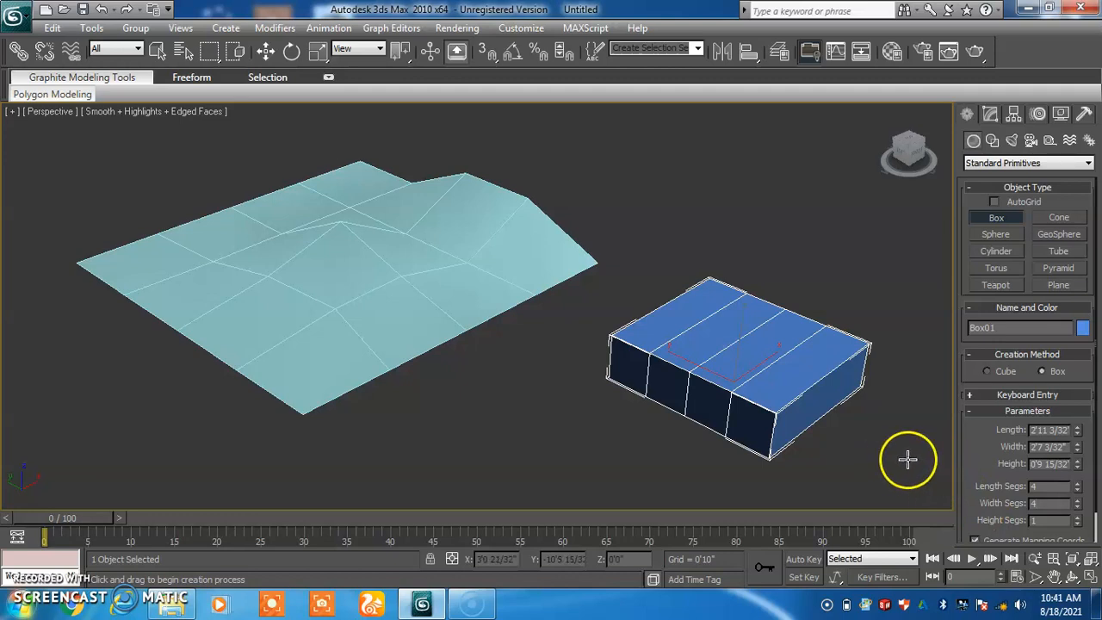
text(4)
key(Return)
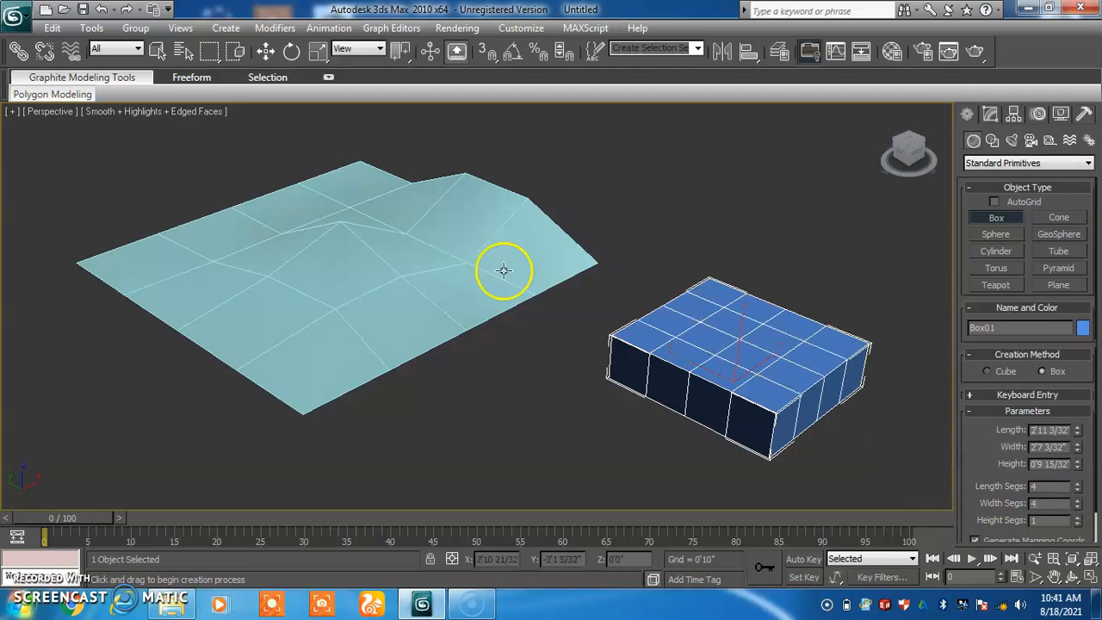
Step: Activate the Move tool and convert the box to an Editable Poly
click(988, 113)
key(w)
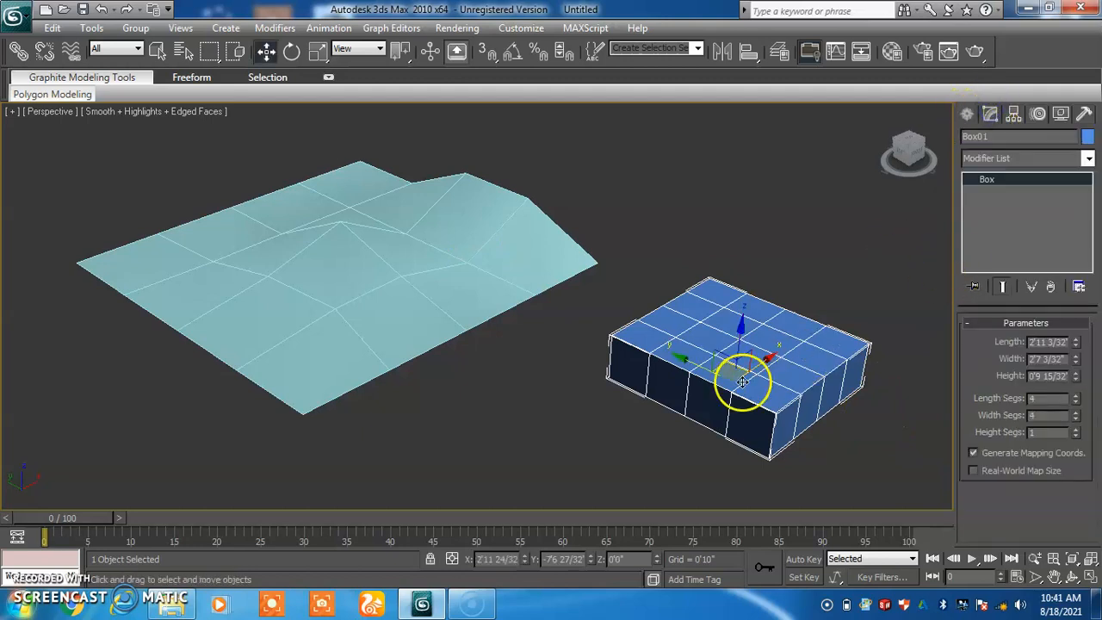
right_click(989, 178)
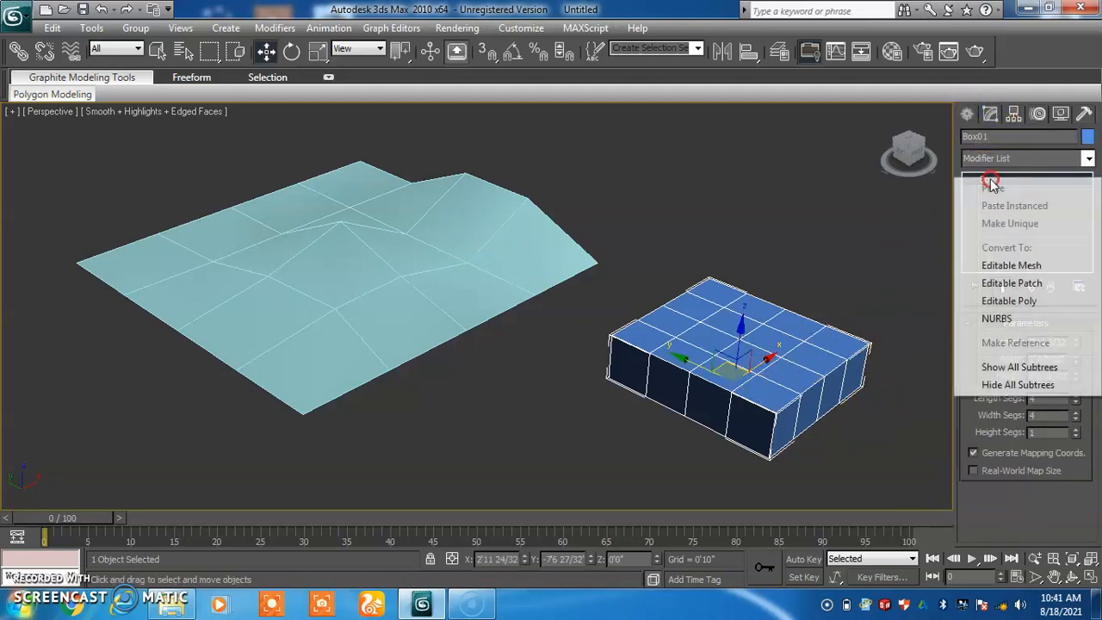
click(1011, 303)
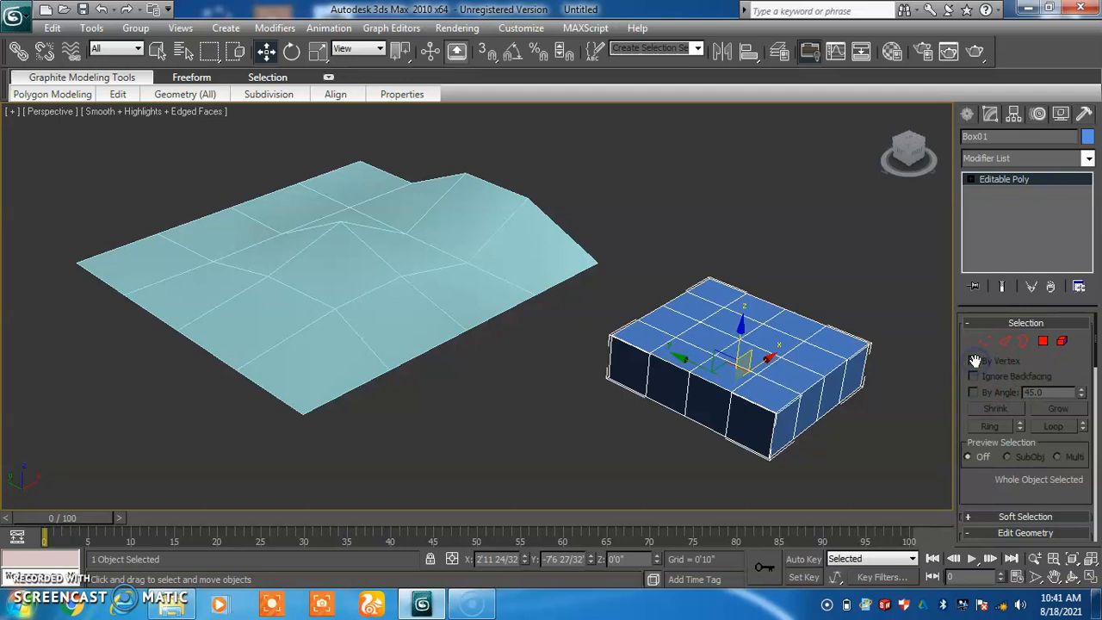
Step: At Vertex level, select the inner vertex near the left corner of the box's top and add the one near its right corner
click(983, 342)
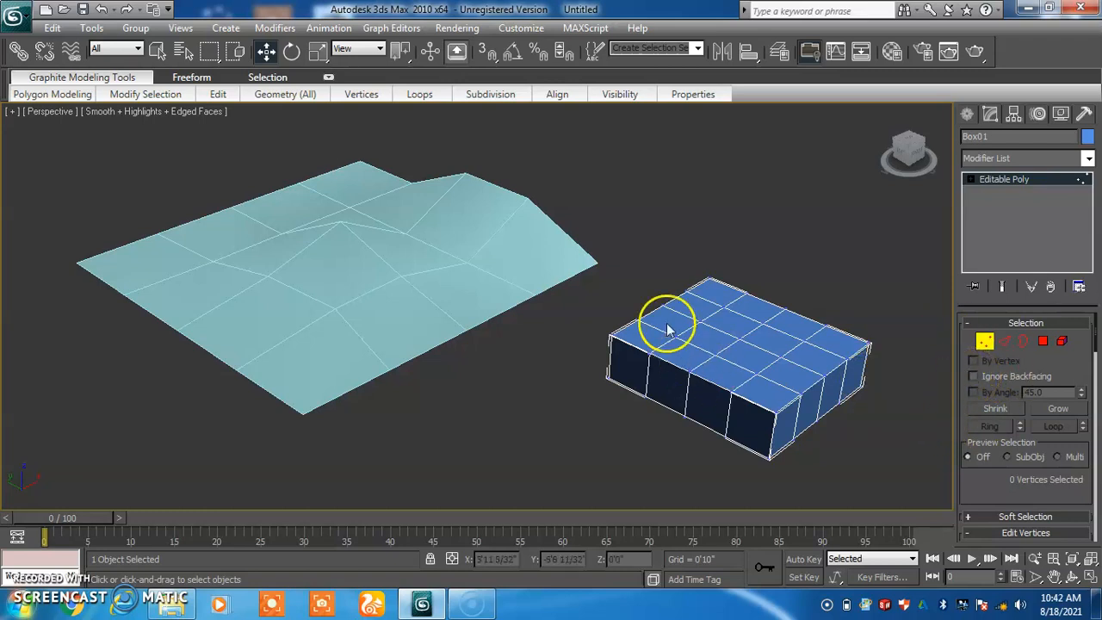
drag(660, 320, 725, 323)
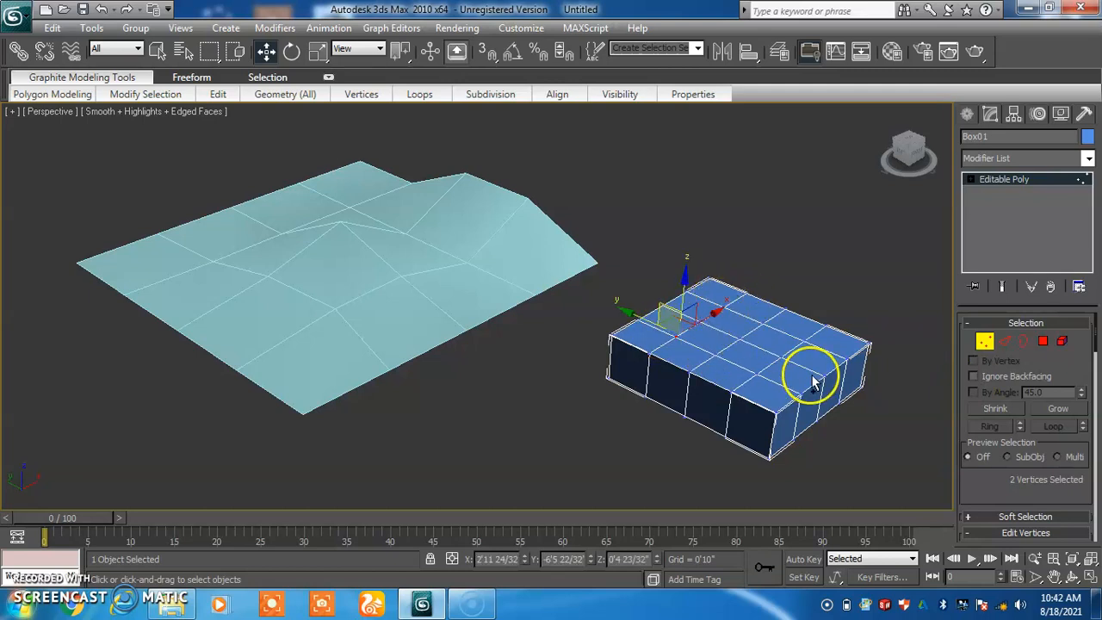
ctrl+click(801, 339)
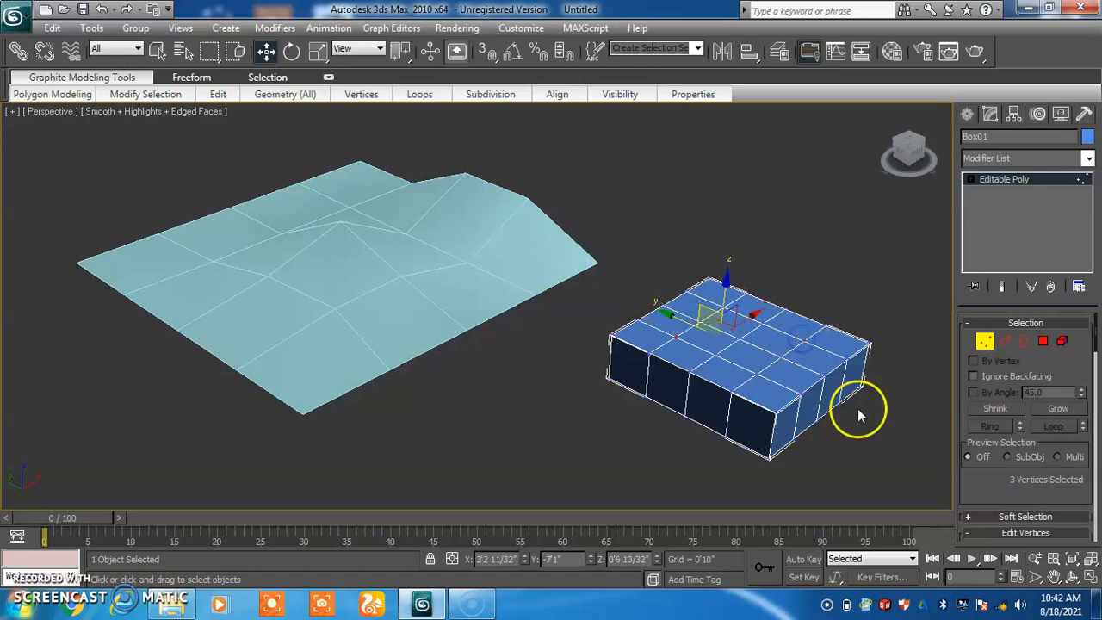
Step: Look over the box in the Top, Front, Left and Perspective viewports together, and return to the maximized Perspective view
key(alt+w)
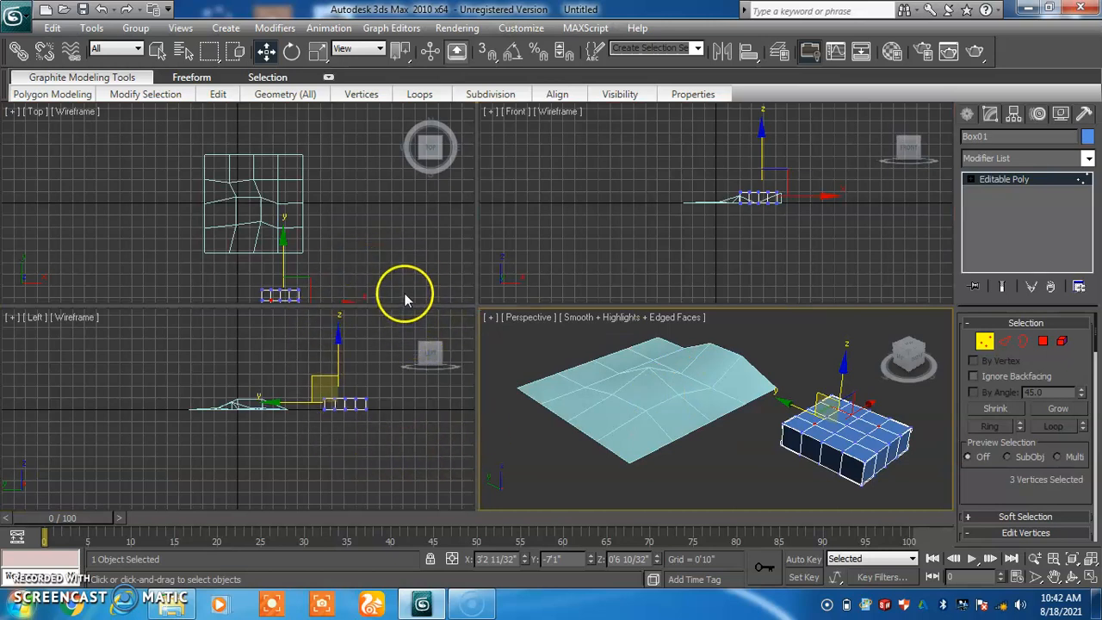
key(F8)
key(F8)
key(F8)
key(F8)
key(F8)
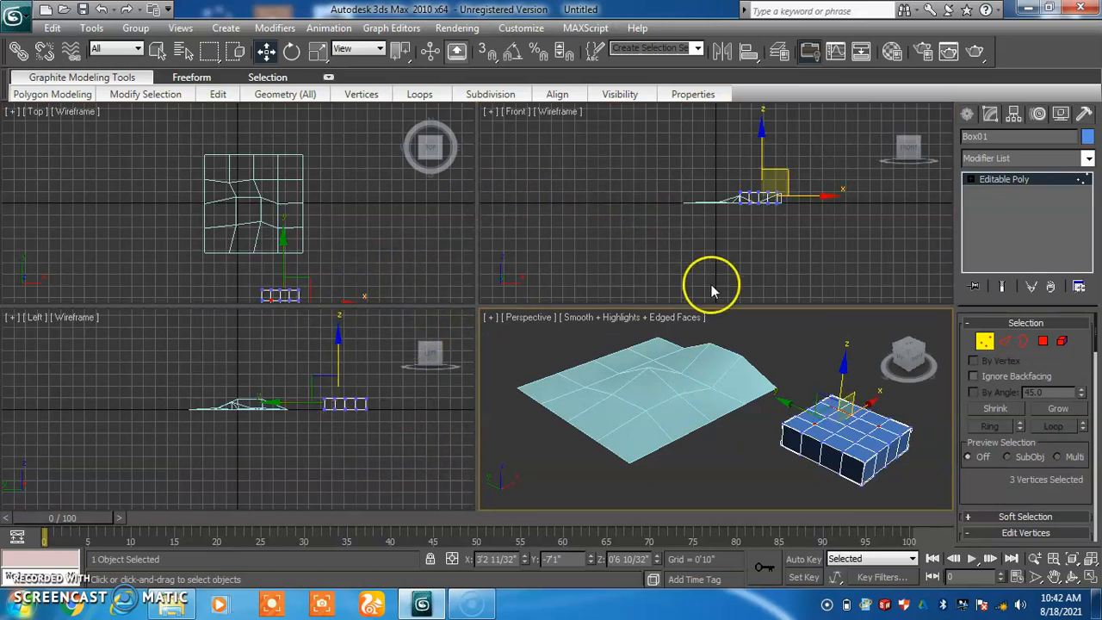
key(F8)
key(F8)
key(F8)
key(F8)
key(F8)
key(F8)
key(F8)
key(F8)
key(F8)
key(F8)
key(F8)
key(F8)
key(F8)
key(F8)
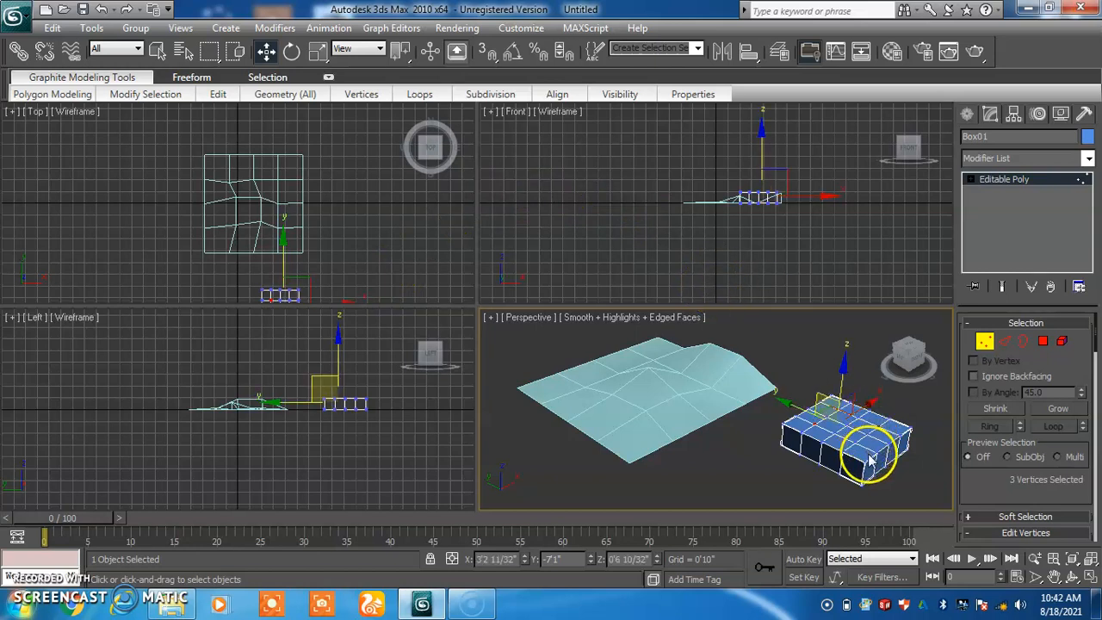
key(F8)
key(F8)
key(F8)
key(F8)
key(F8)
key(F8)
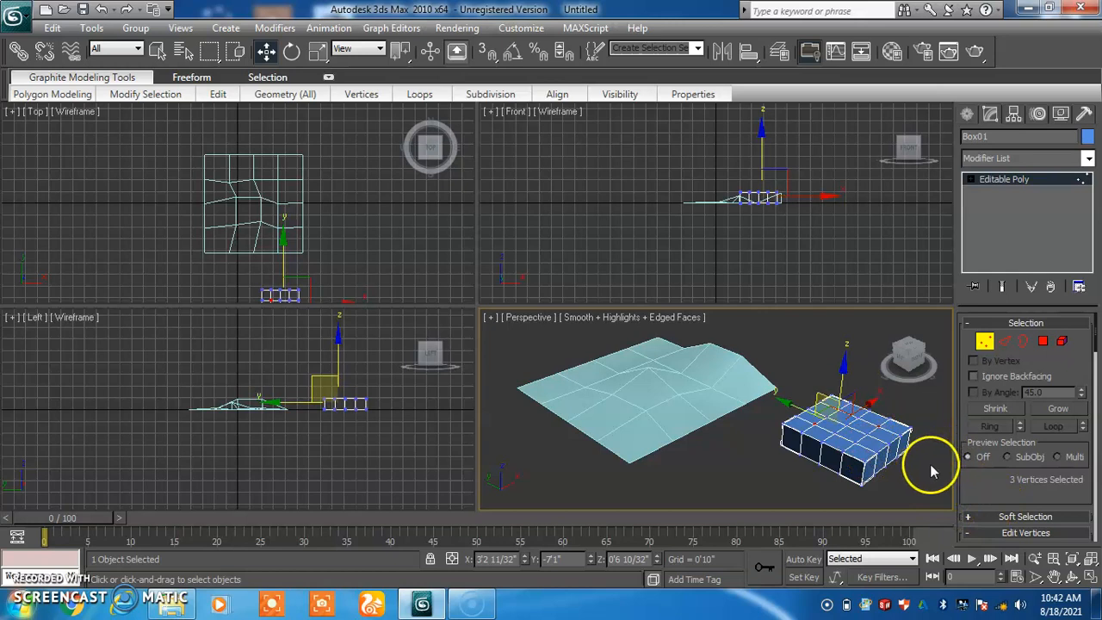
key(F8)
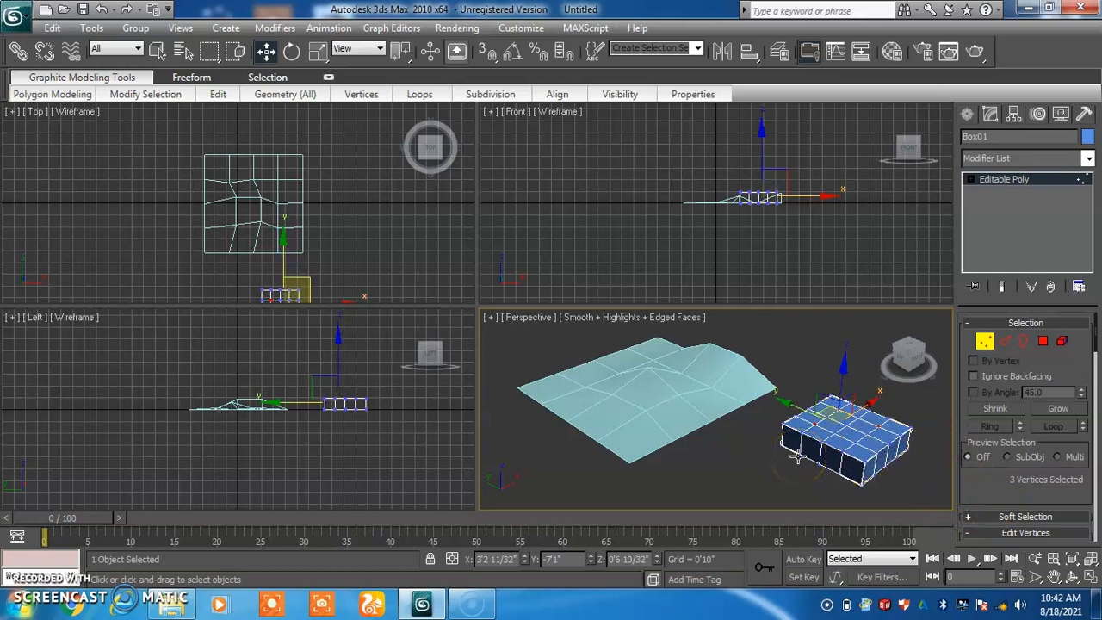
key(alt+w)
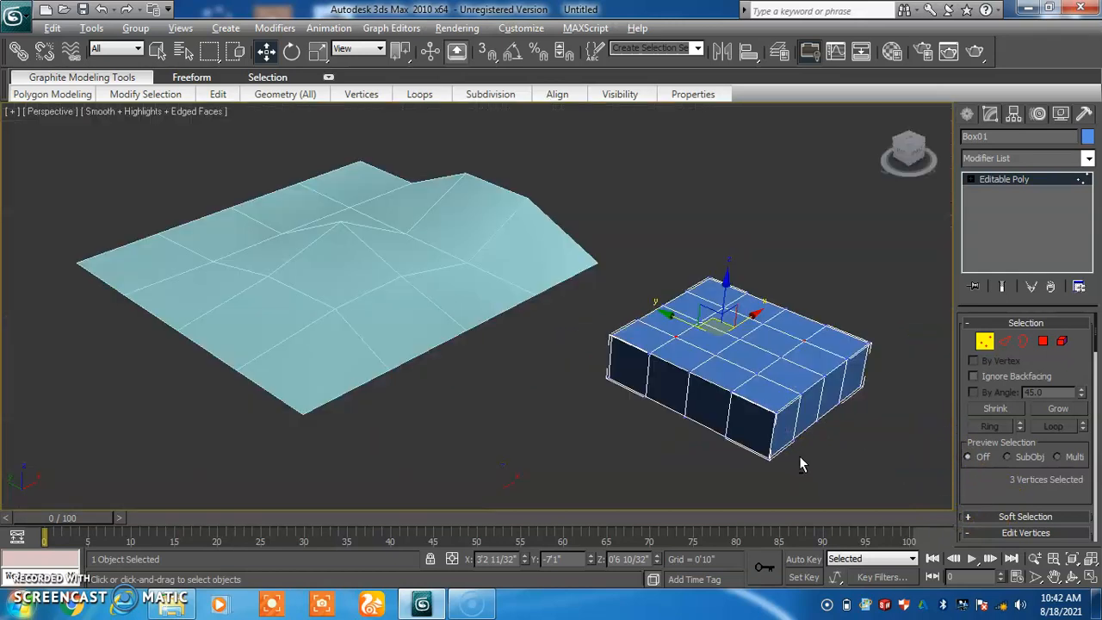
Step: Add the remaining inner vertices of the box's top to the selection and raise them together along Z to about 2'6"
click(755, 370)
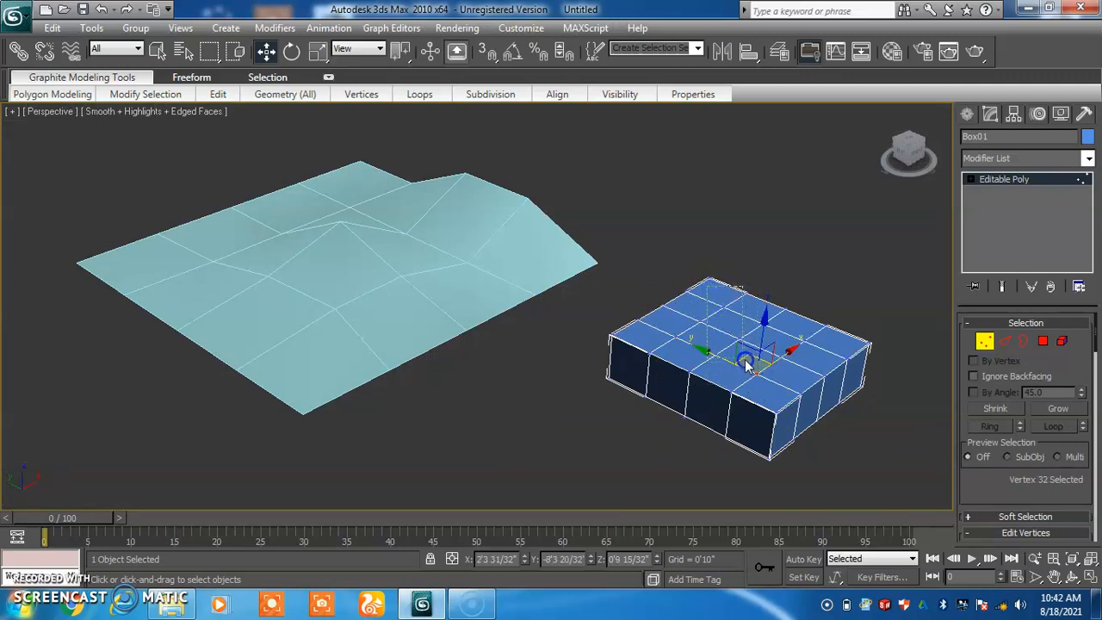
drag(730, 358, 729, 359)
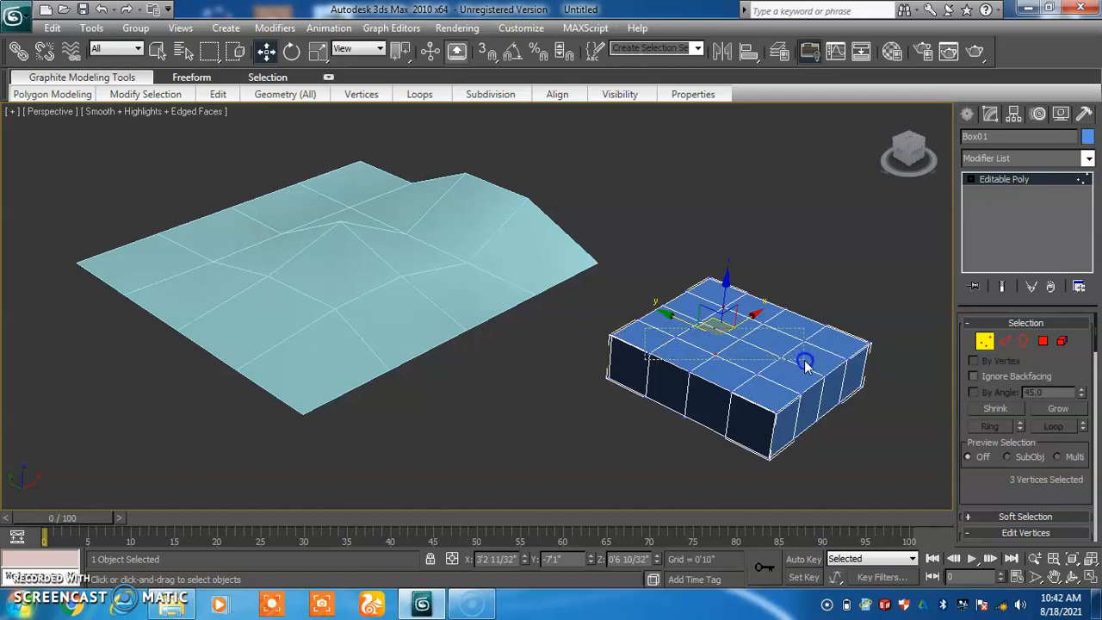
drag(805, 346, 805, 344)
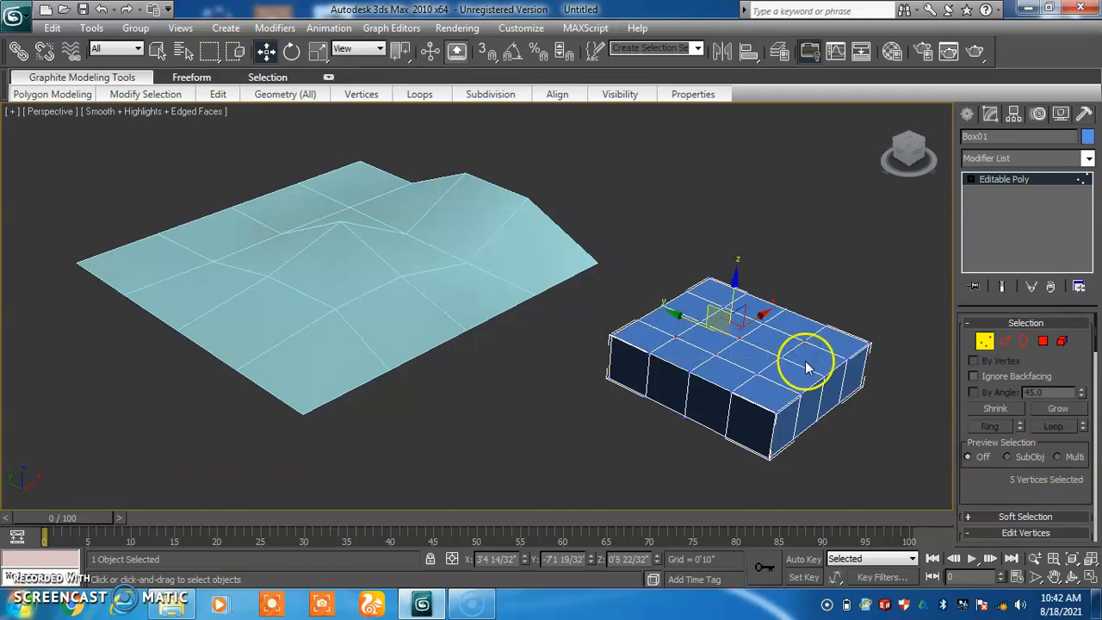
ctrl+click(779, 356)
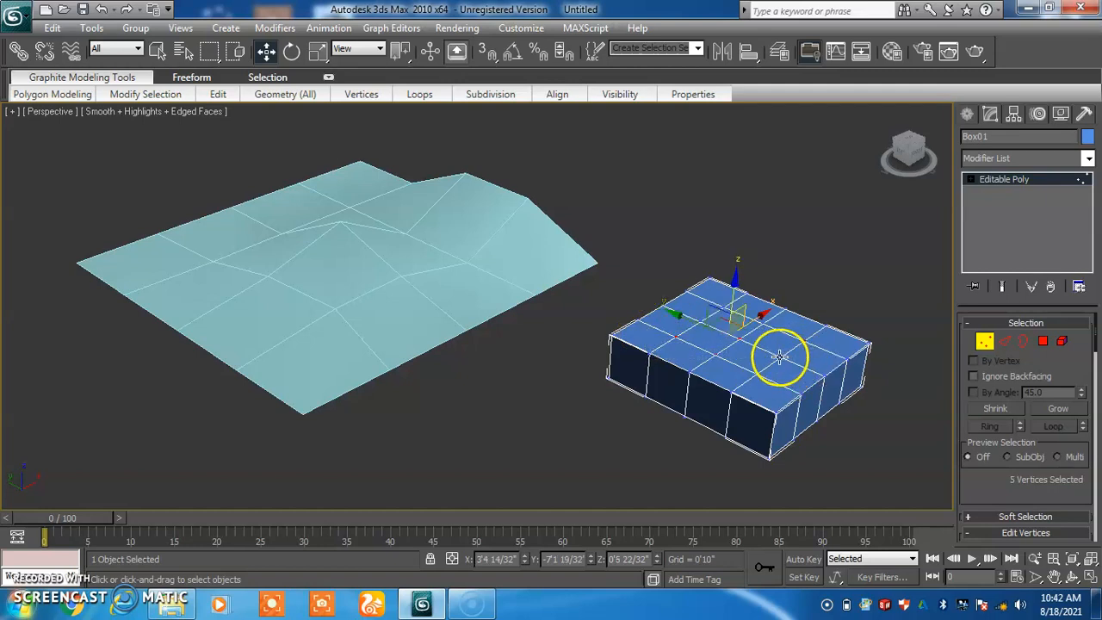
ctrl+click(754, 373)
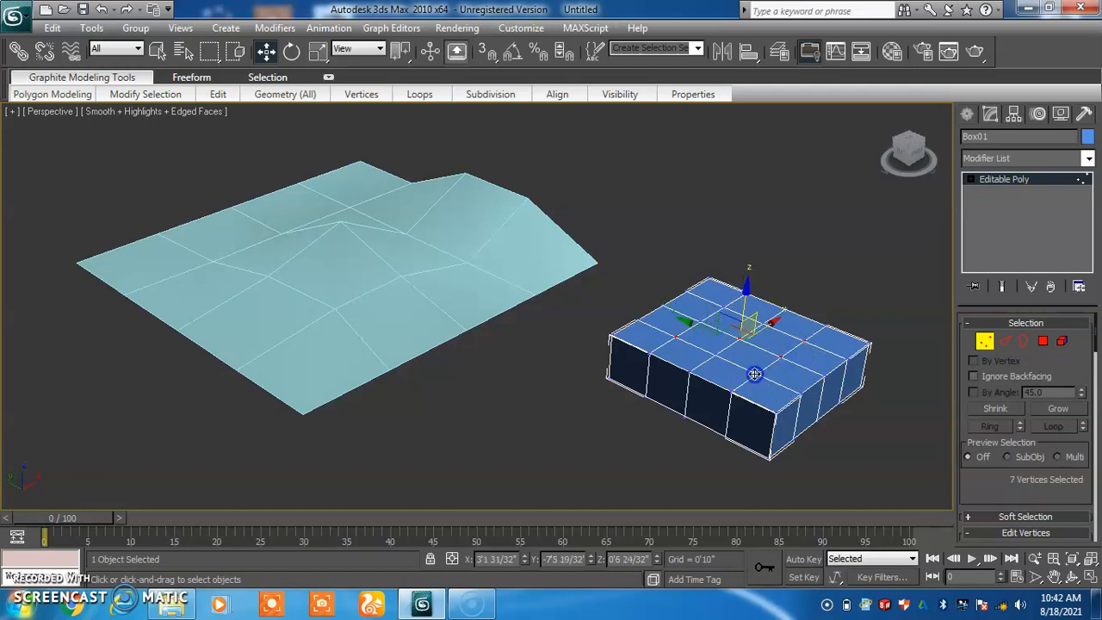
ctrl+click(714, 353)
ctrl+click(717, 306)
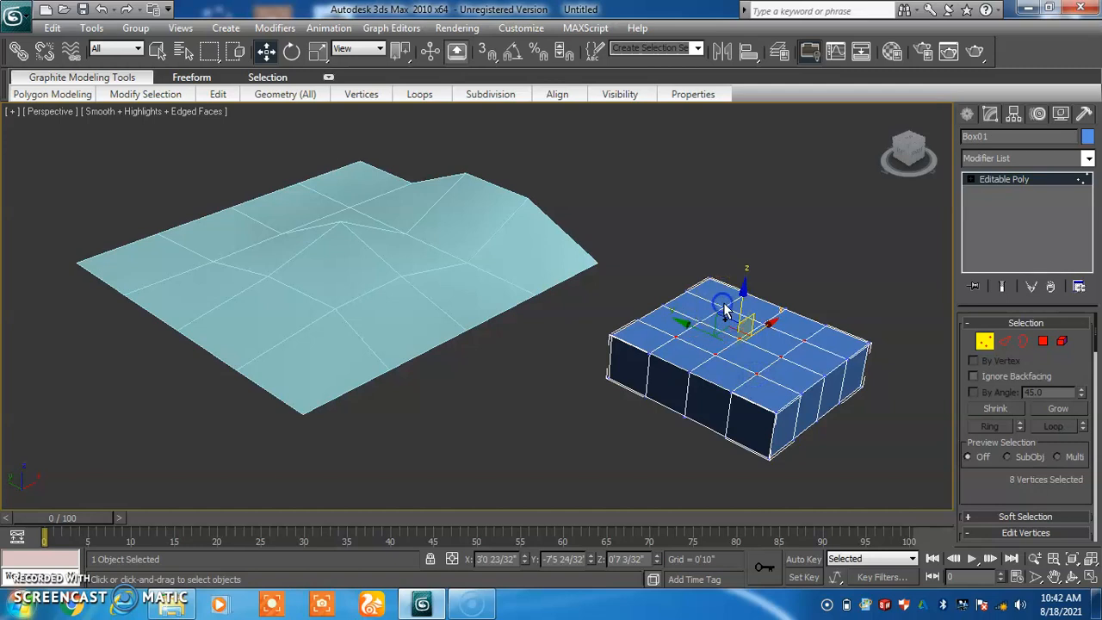
ctrl+click(721, 307)
ctrl+click(703, 321)
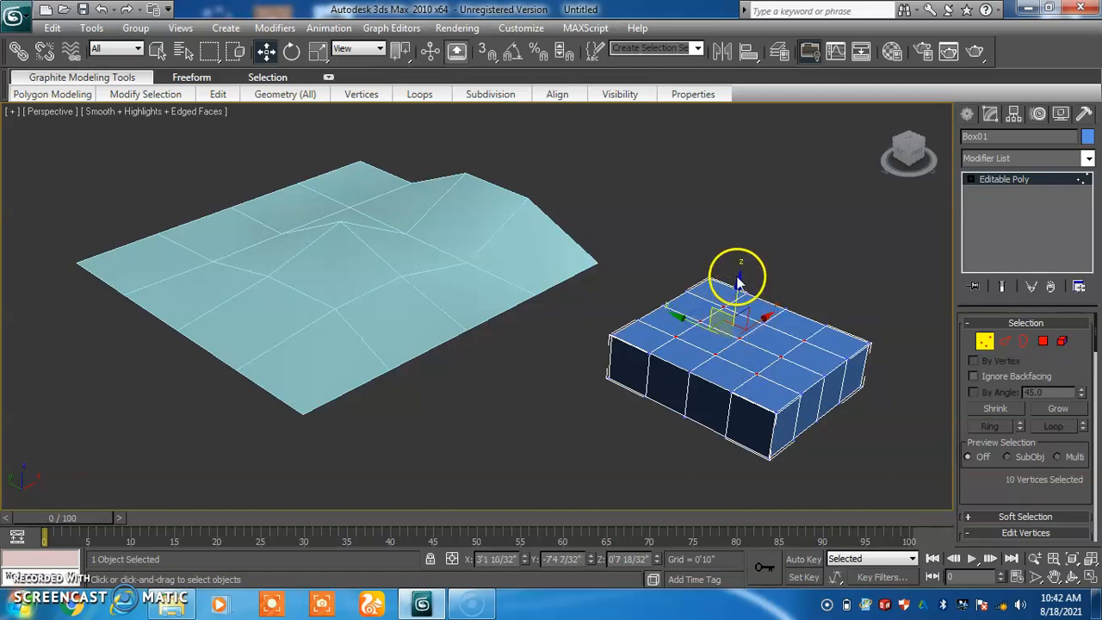
drag(739, 284, 732, 193)
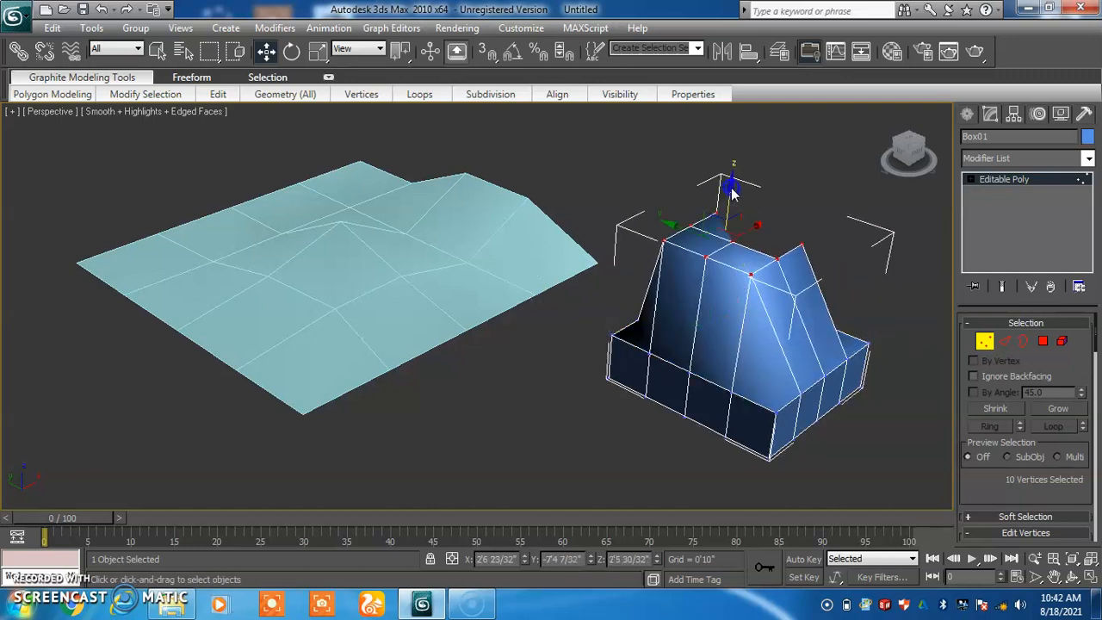
Step: Examine the raised box and the deformed plane from below, from behind, from the top and from an angle
alt+middle_drag(618, 487, 607, 381)
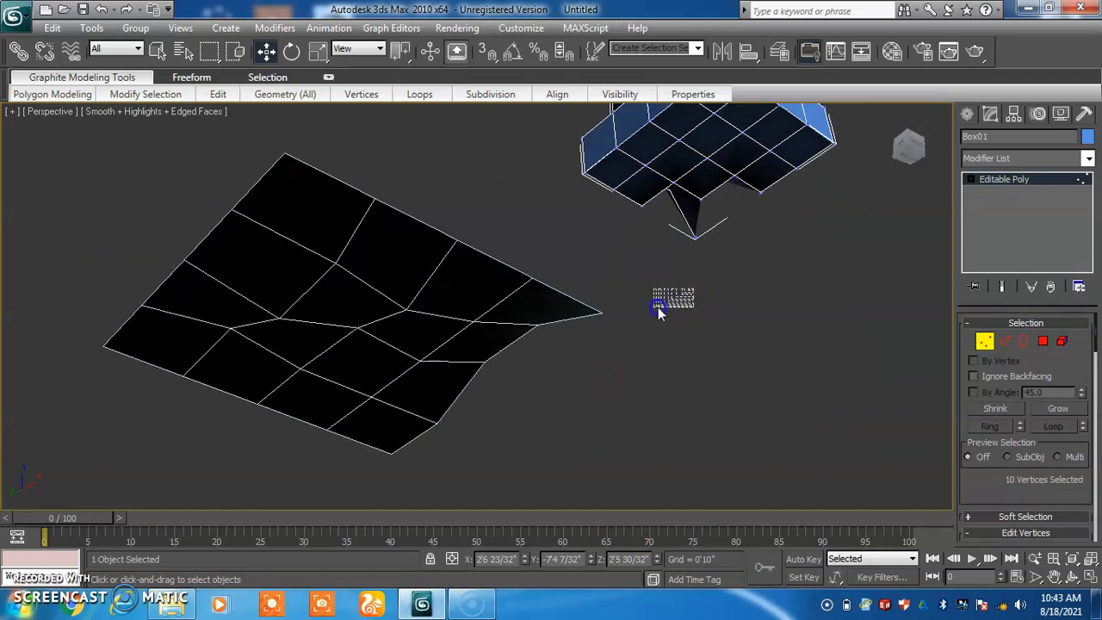
middle_drag(654, 314, 521, 472)
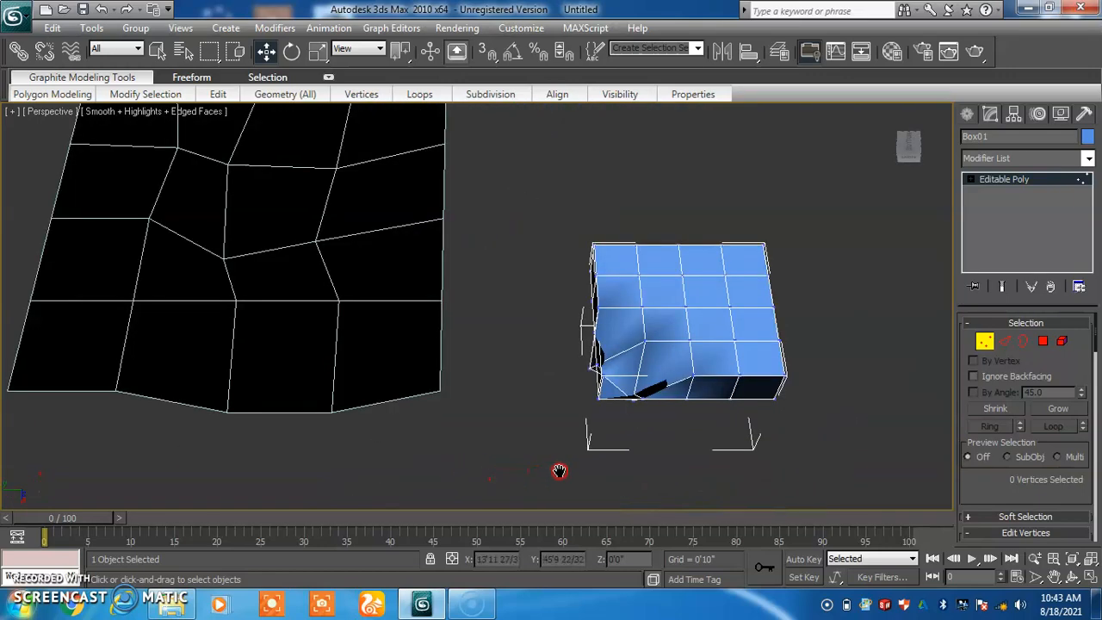
alt+middle_drag(590, 498, 640, 521)
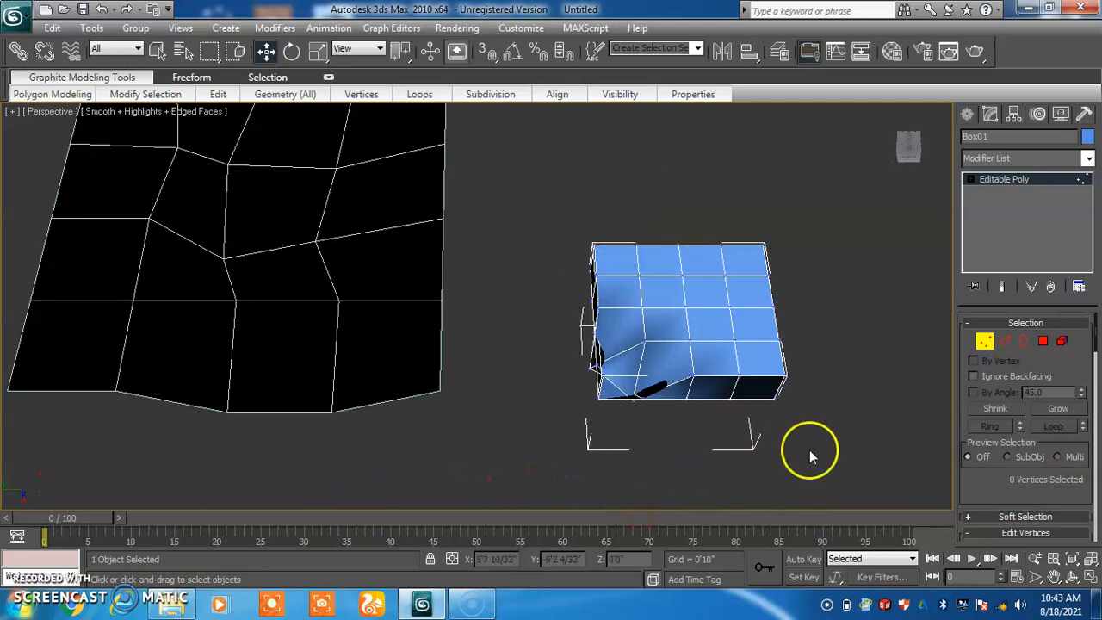
middle_drag(825, 378, 747, 192)
alt+middle_drag(691, 115, 659, 347)
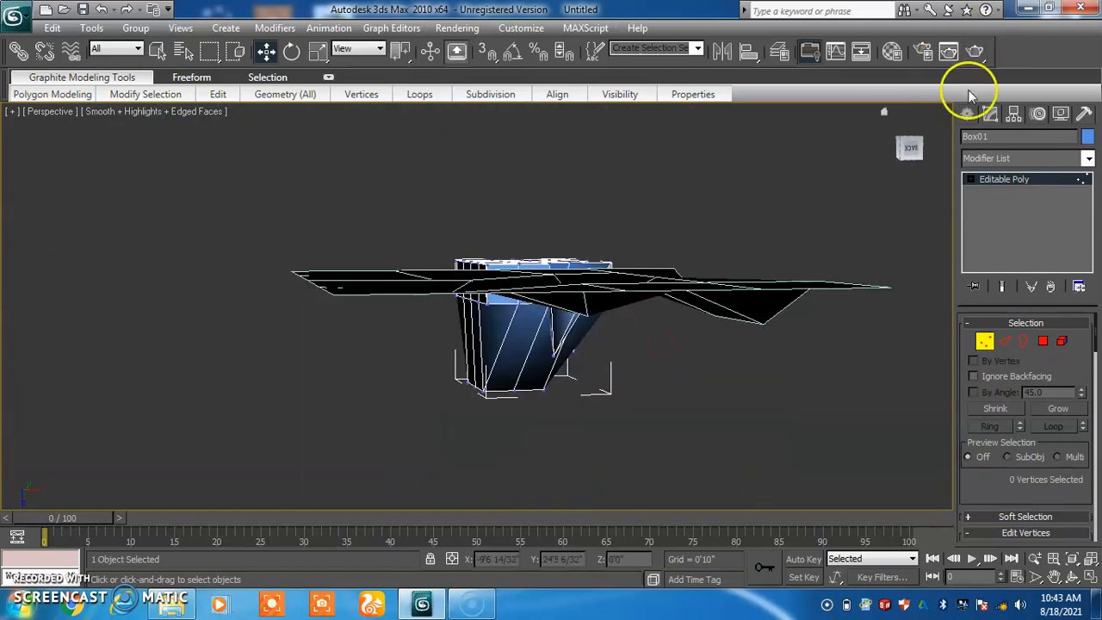
drag(912, 157, 908, 142)
click(908, 141)
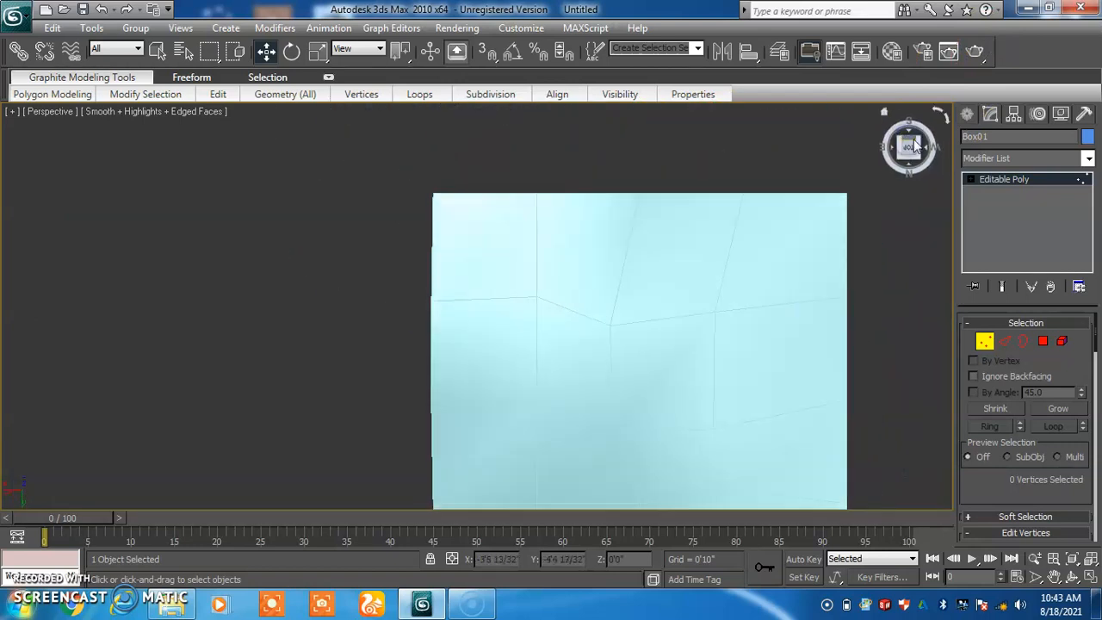
click(911, 157)
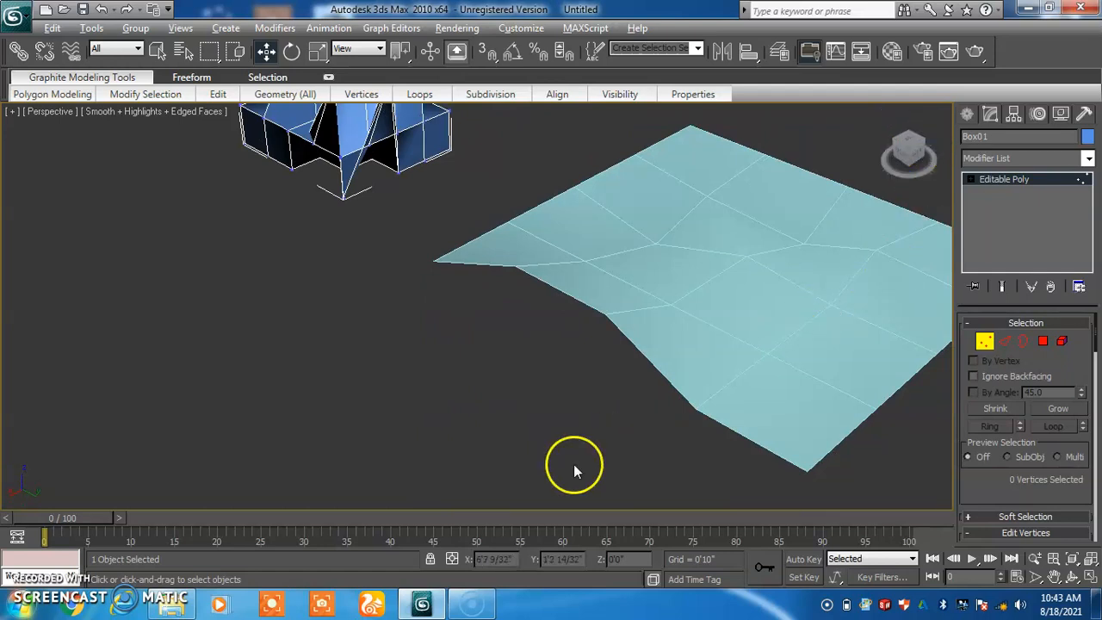
Step: Undo the raising of the vertices on the blue box's top and clear the vertex selection
middle_drag(373, 439, 489, 609)
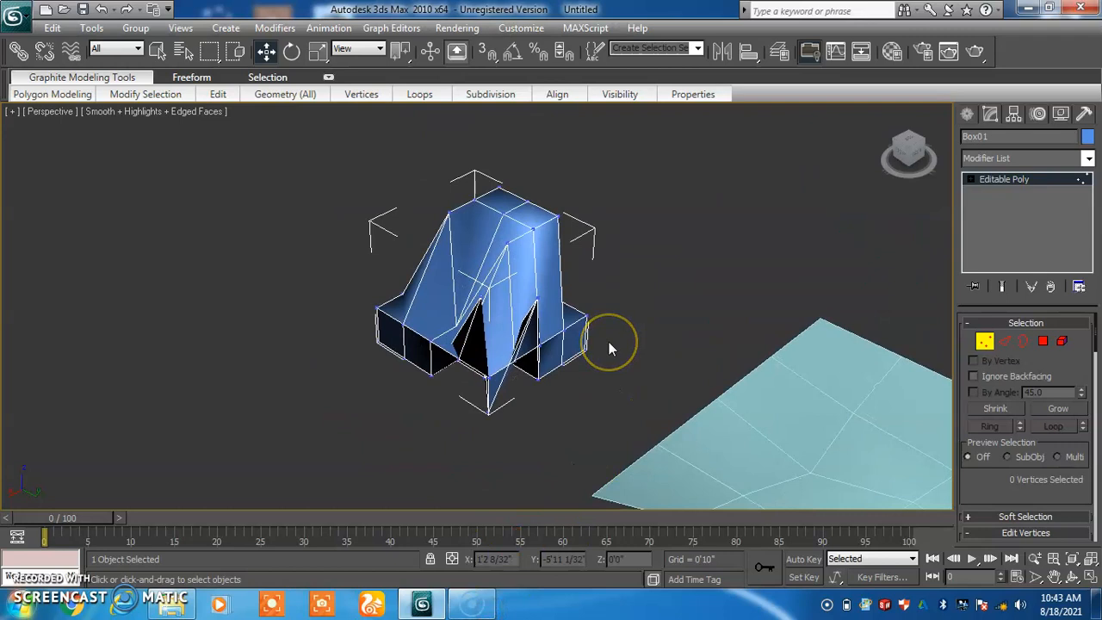
click(559, 321)
click(859, 286)
key(ctrl+z)
key(ctrl+z)
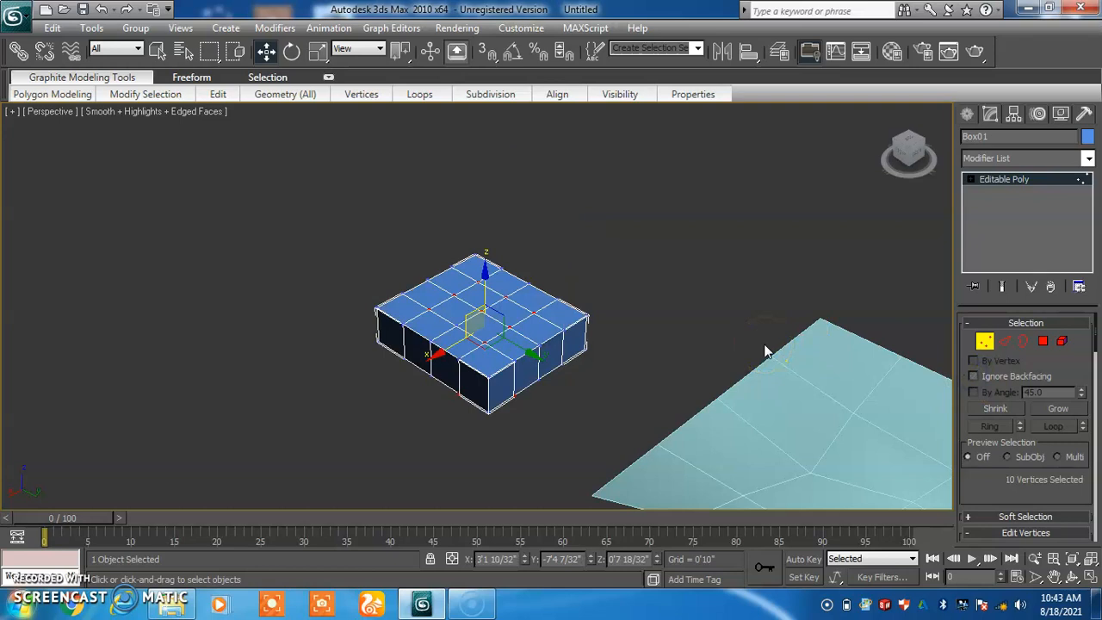
click(561, 439)
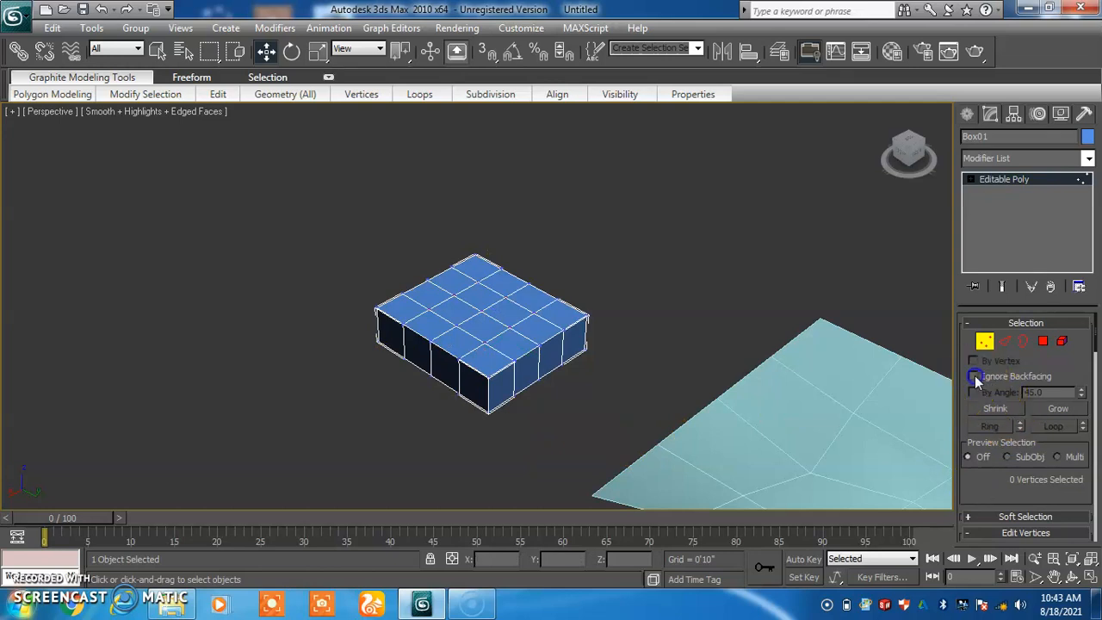
Step: Turn on Ignore Backfacing, select inner vertices of the box's top one at a time, and clear the selection
click(482, 342)
click(454, 325)
click(429, 307)
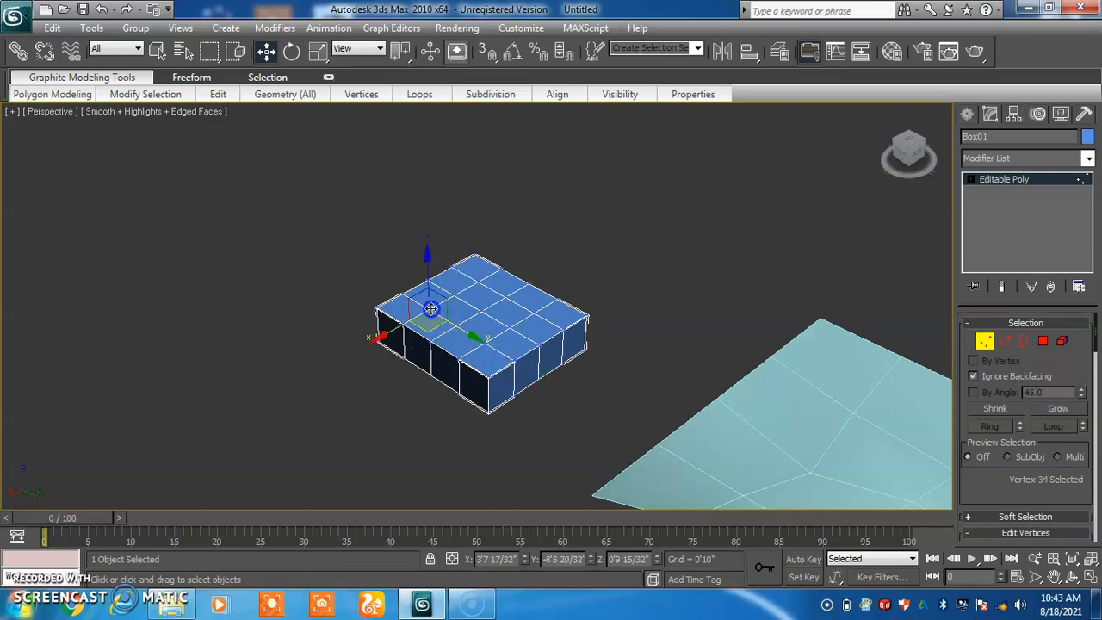
middle_drag(397, 465, 371, 477)
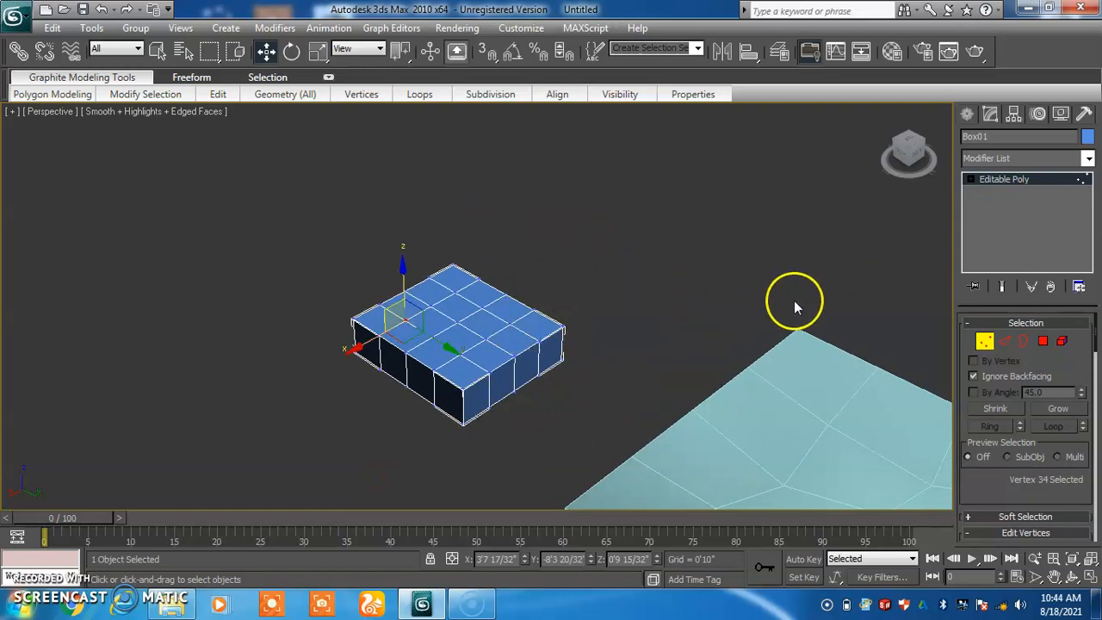
middle_drag(650, 110, 575, 105)
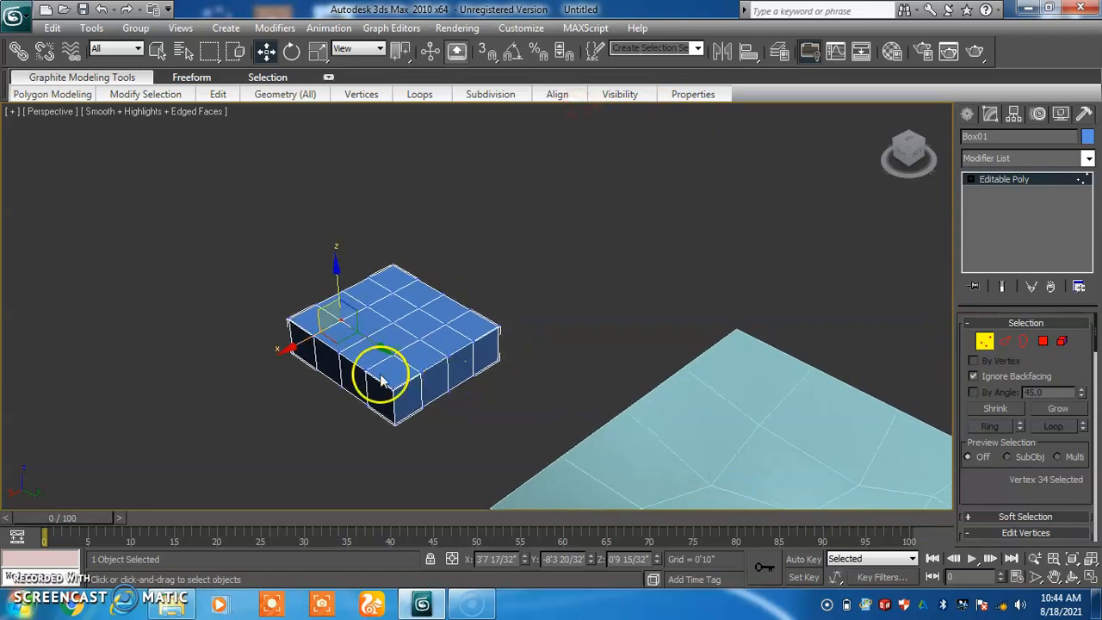
click(463, 325)
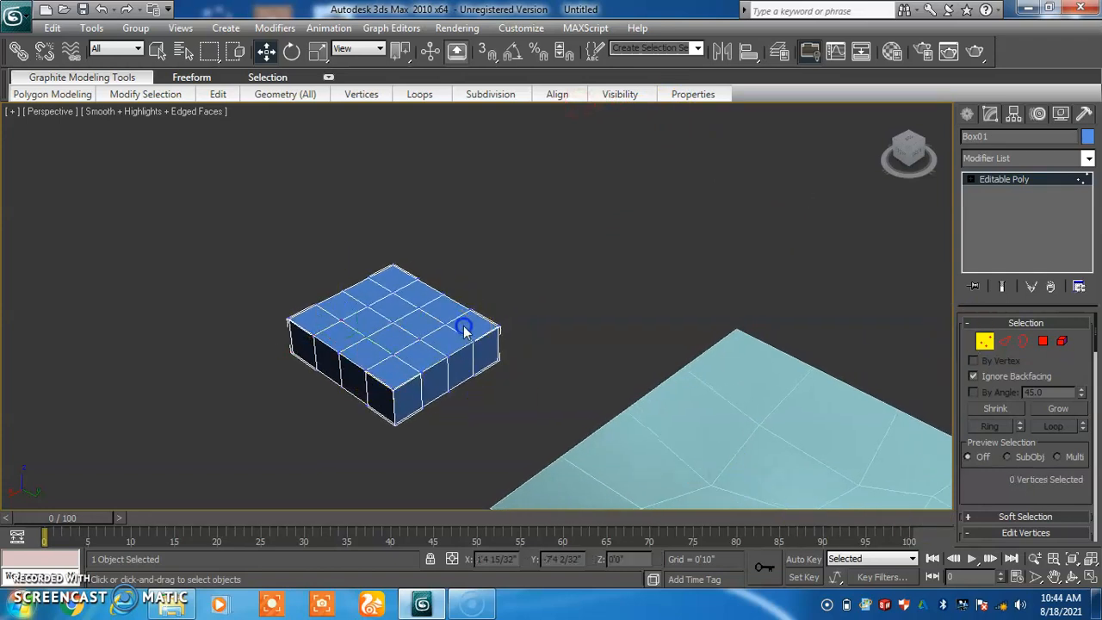
Step: Switch to Edge level with Ignore Backfacing off and select individual inner edges on the box's top
click(1006, 343)
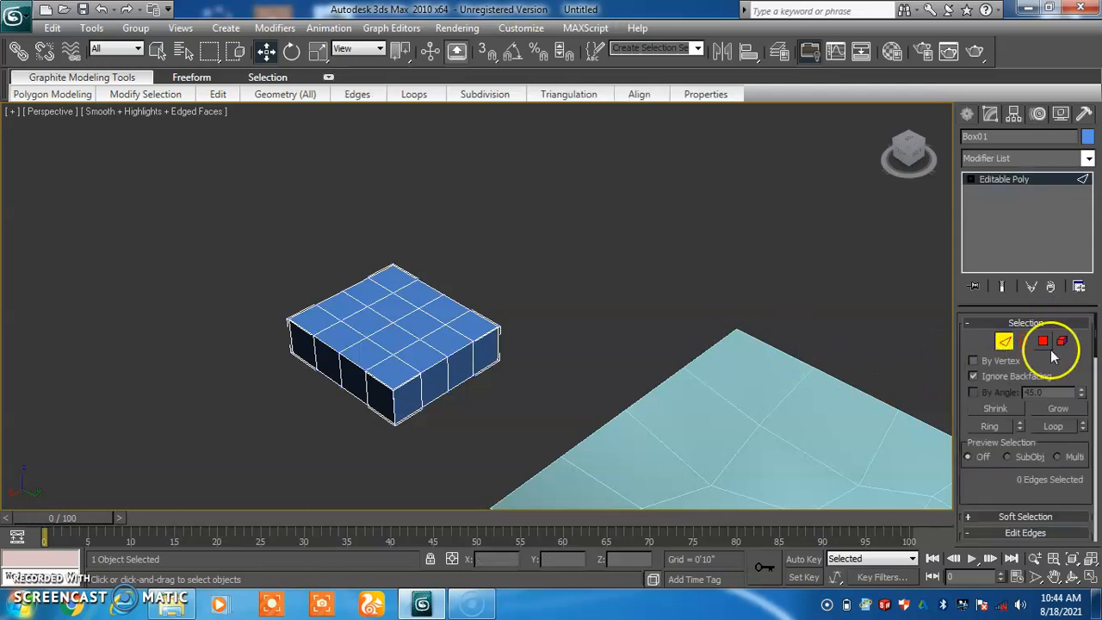
click(974, 376)
click(406, 344)
click(435, 330)
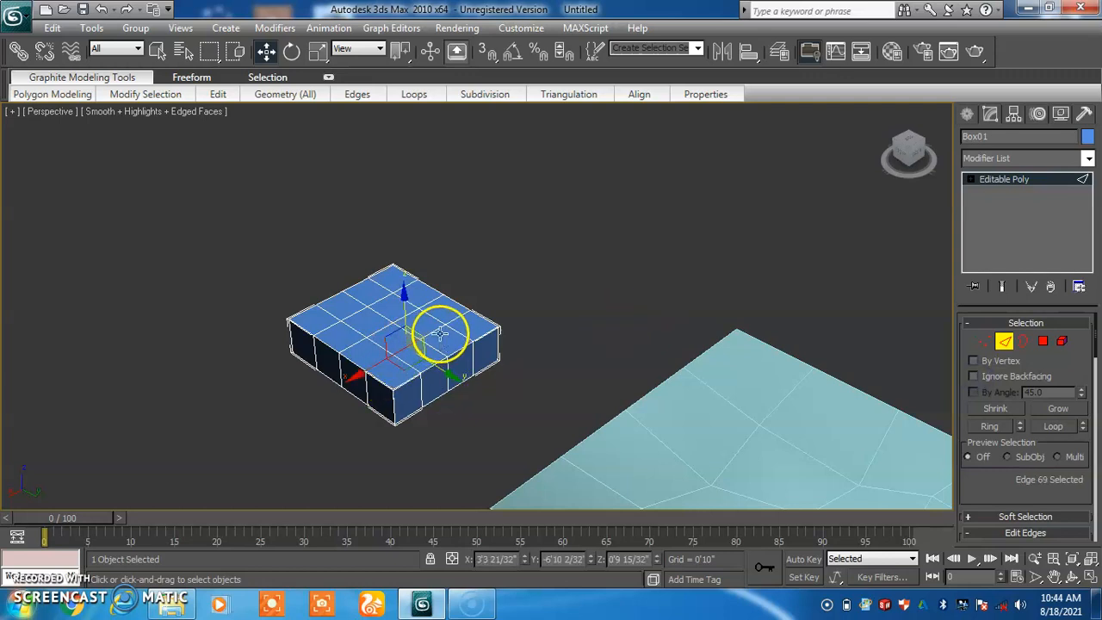
click(382, 327)
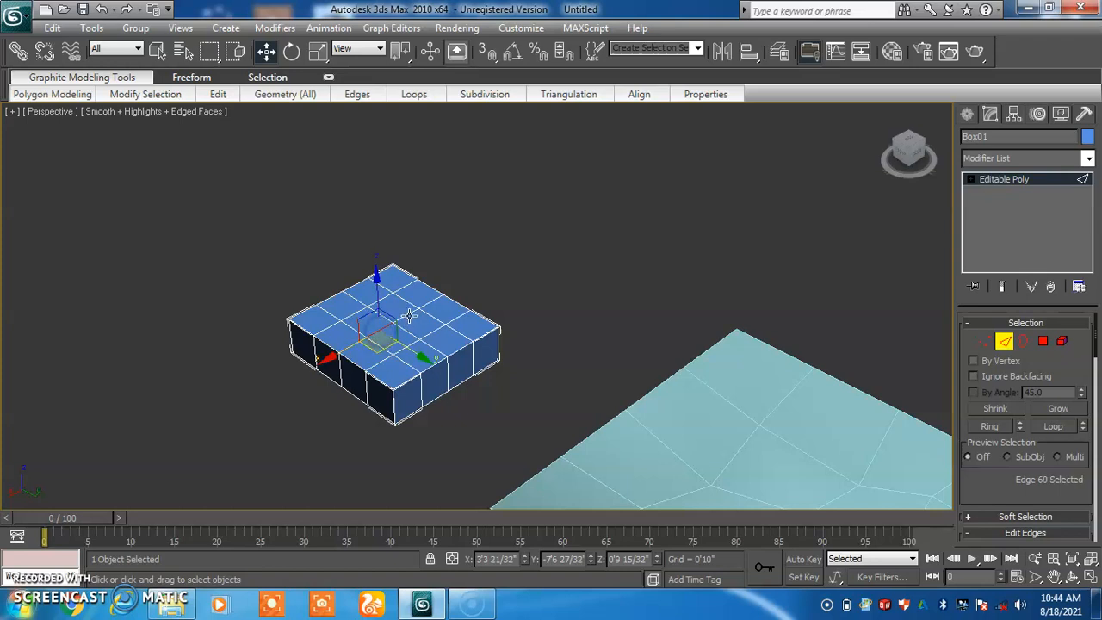
click(408, 316)
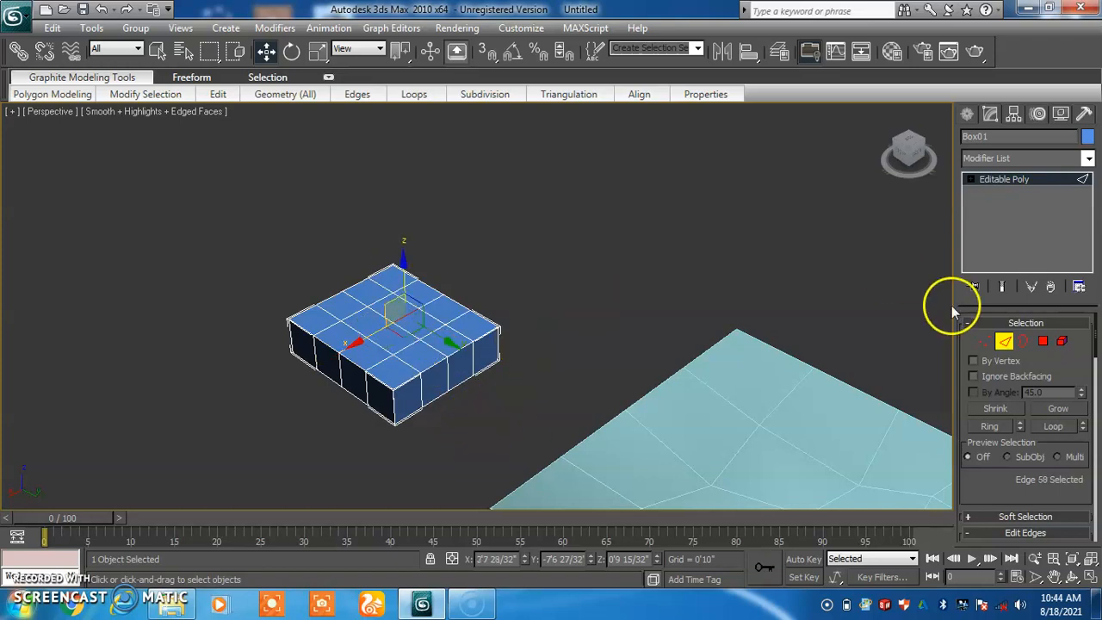
Step: Turn on By Vertex, Shrink the edge selection, and select the edges meeting at an inner vertex of the box's top
click(974, 361)
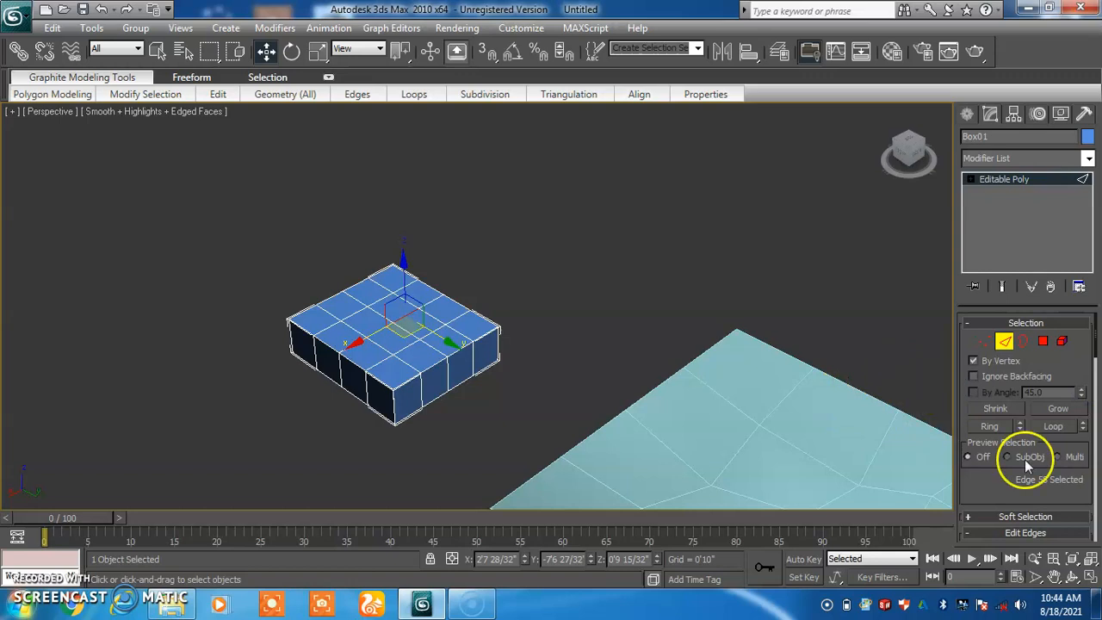
click(998, 411)
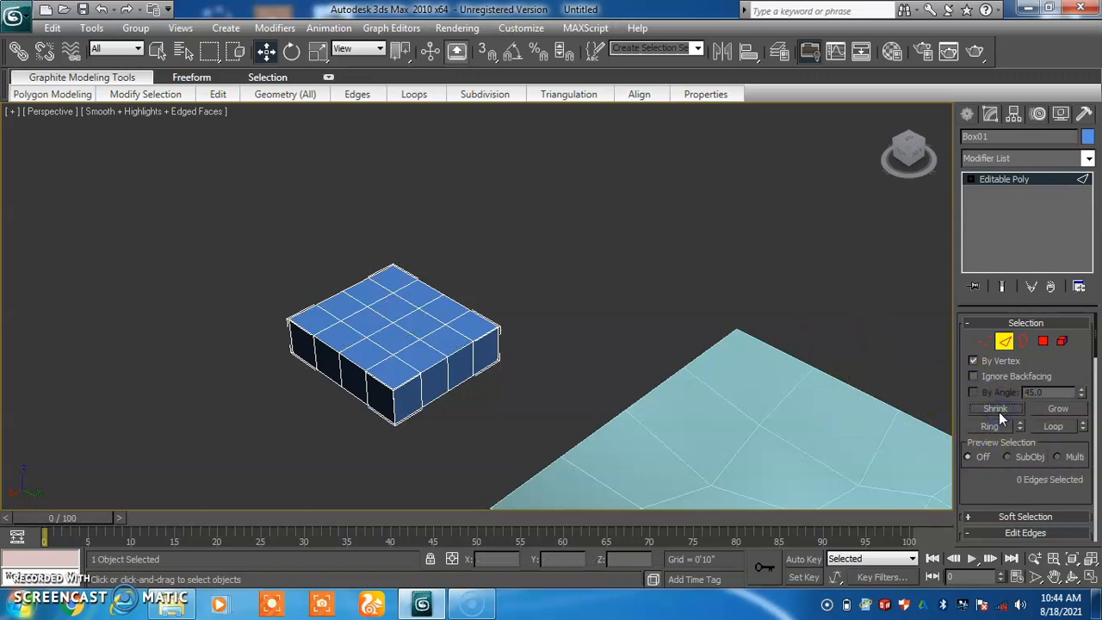
click(366, 339)
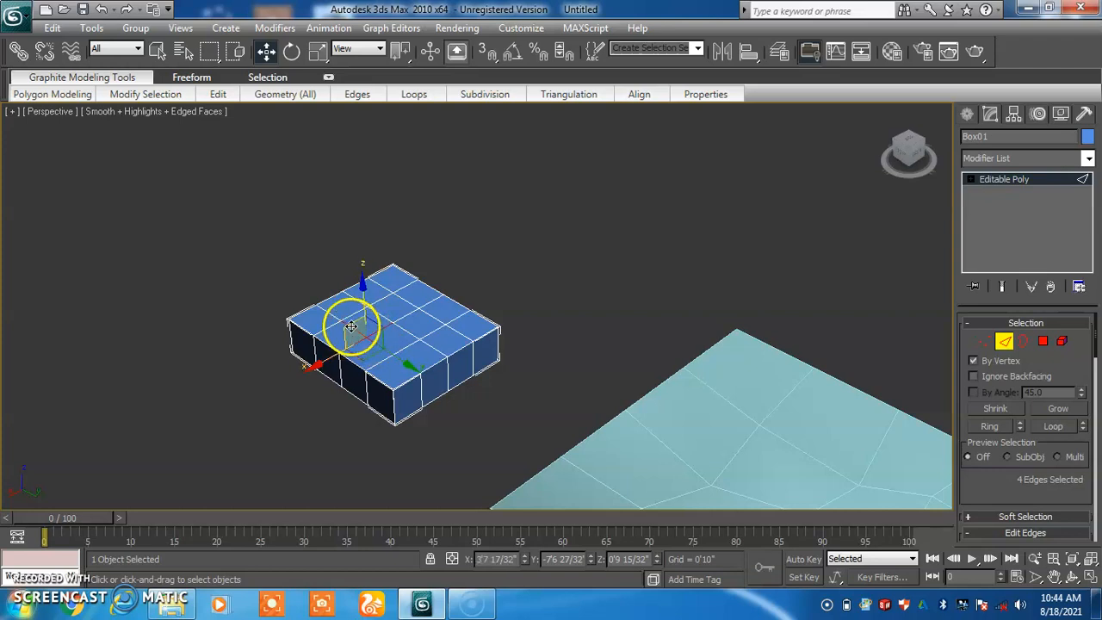
Step: Select the edges meeting at an inner vertex toward the back of the box's top, Grow the selection, and clear it
click(984, 341)
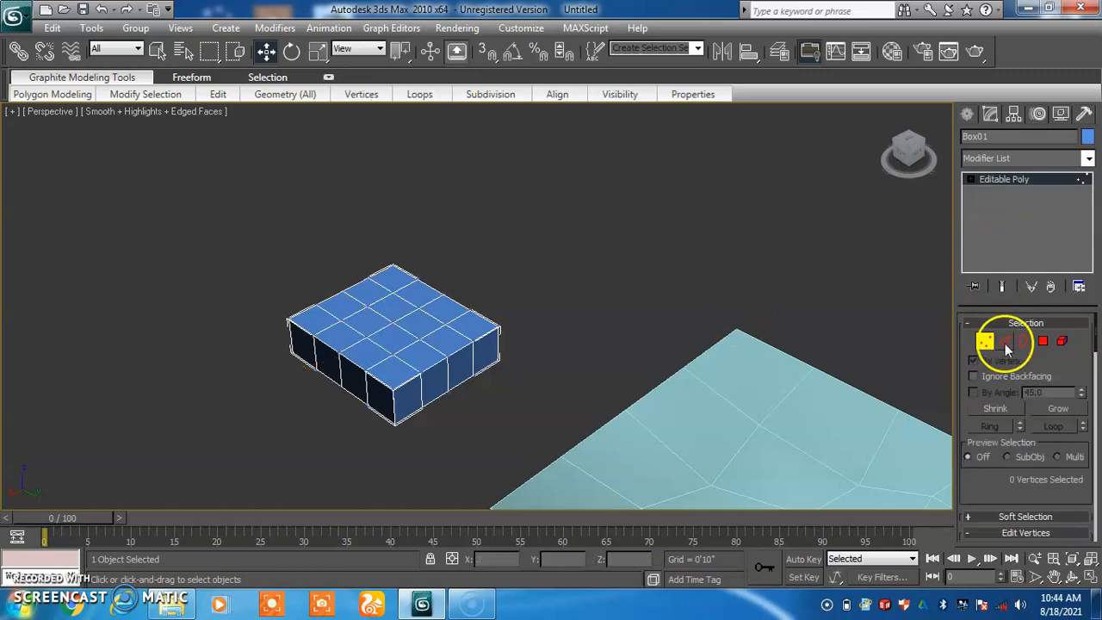
click(1003, 341)
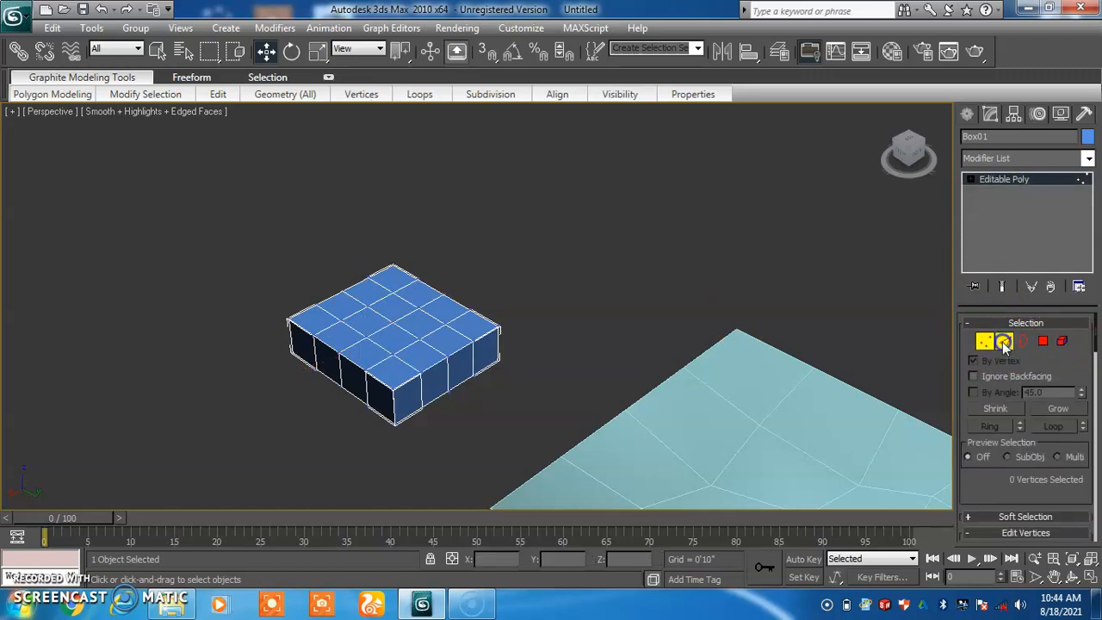
click(417, 308)
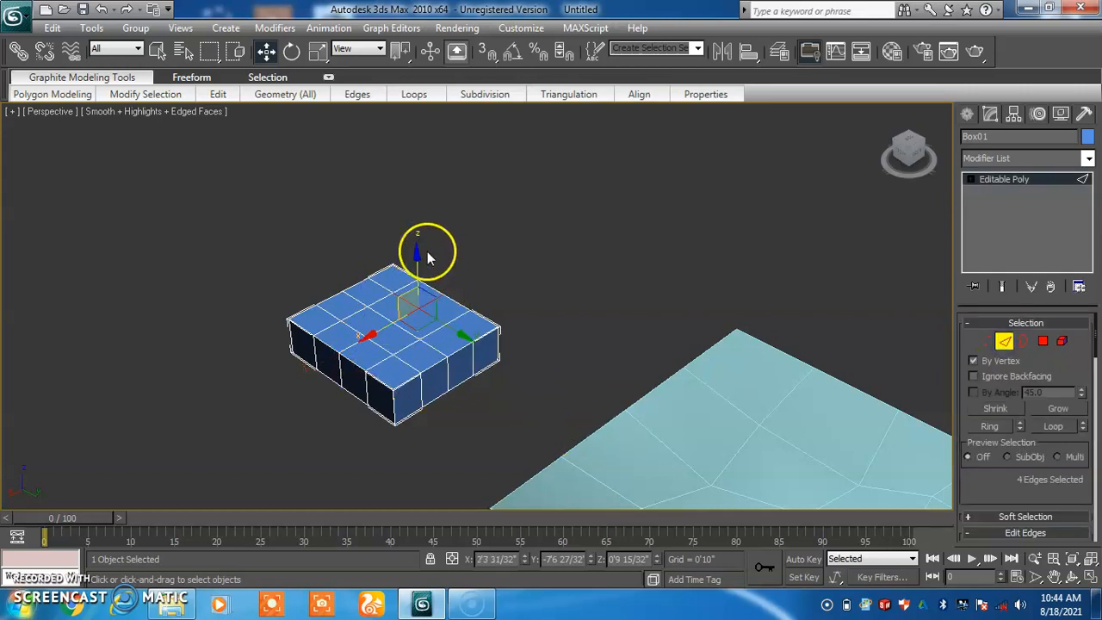
mouse_move(417, 256)
mouse_down()
mouse_move(411, 207)
mouse_move(420, 272)
mouse_move(418, 246)
mouse_move(416, 256)
mouse_up()
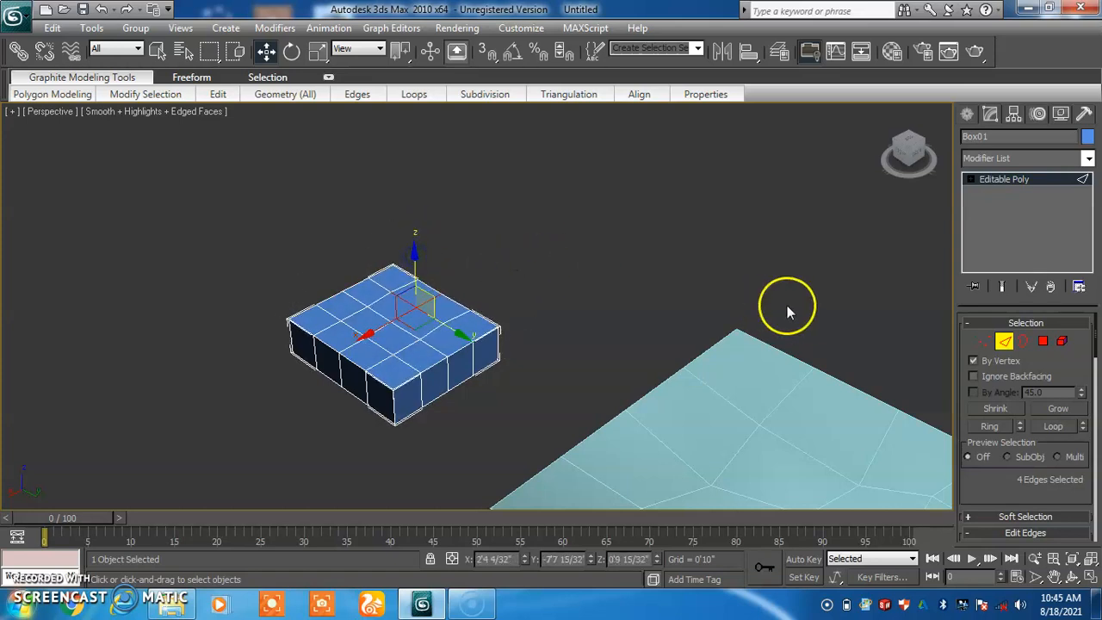
click(1046, 408)
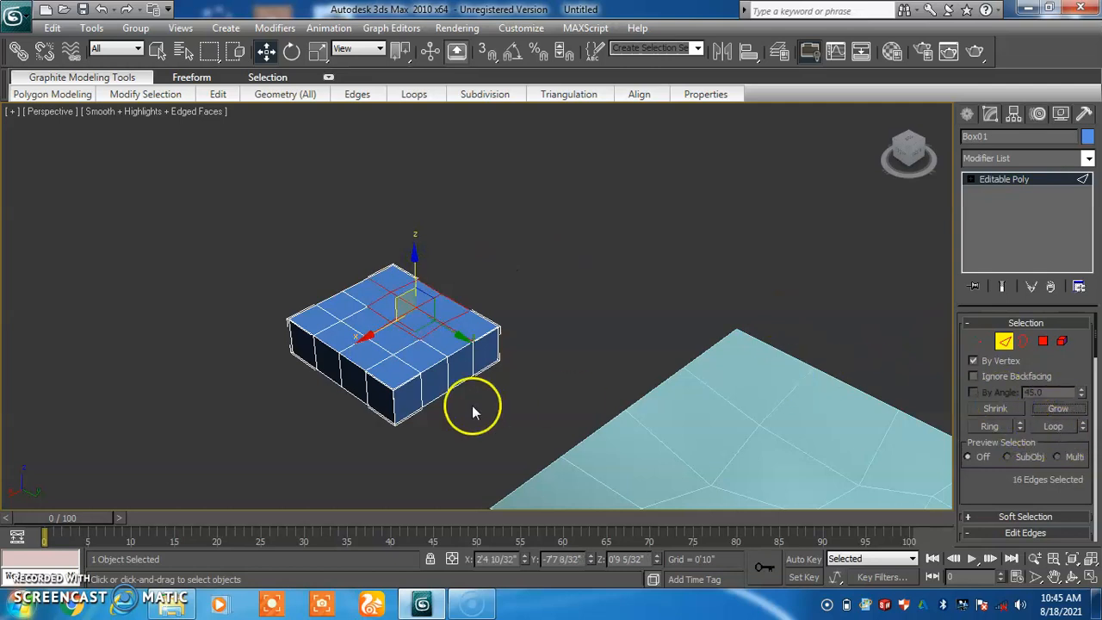
click(389, 383)
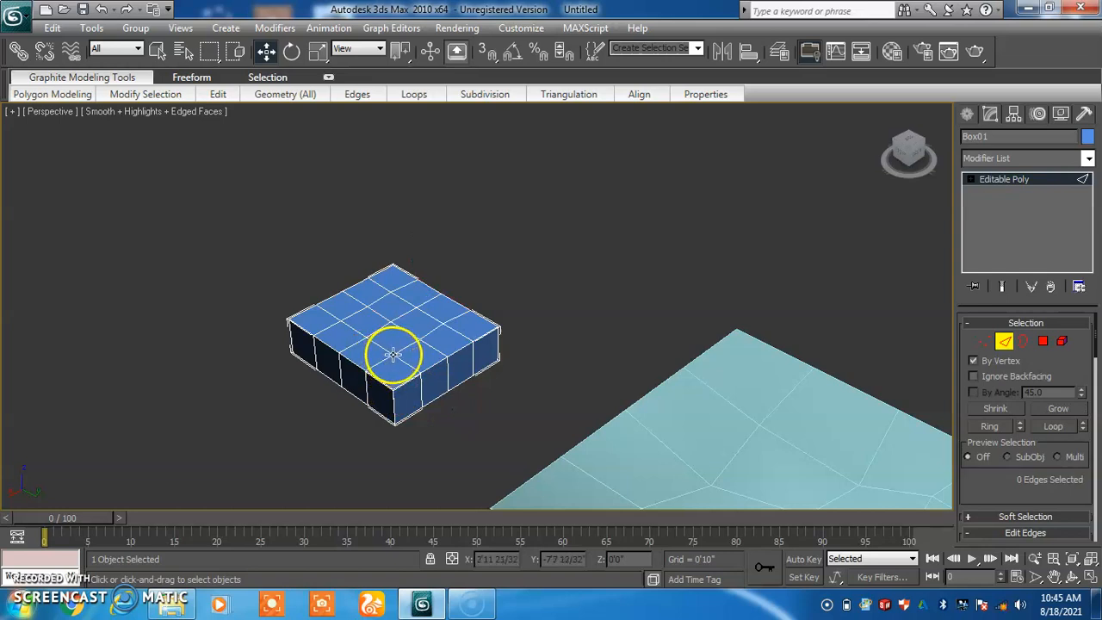
Step: Select the edges meeting at the inner vertex nearest the box's front corner and extend them with Ring, then clear the selection
click(393, 352)
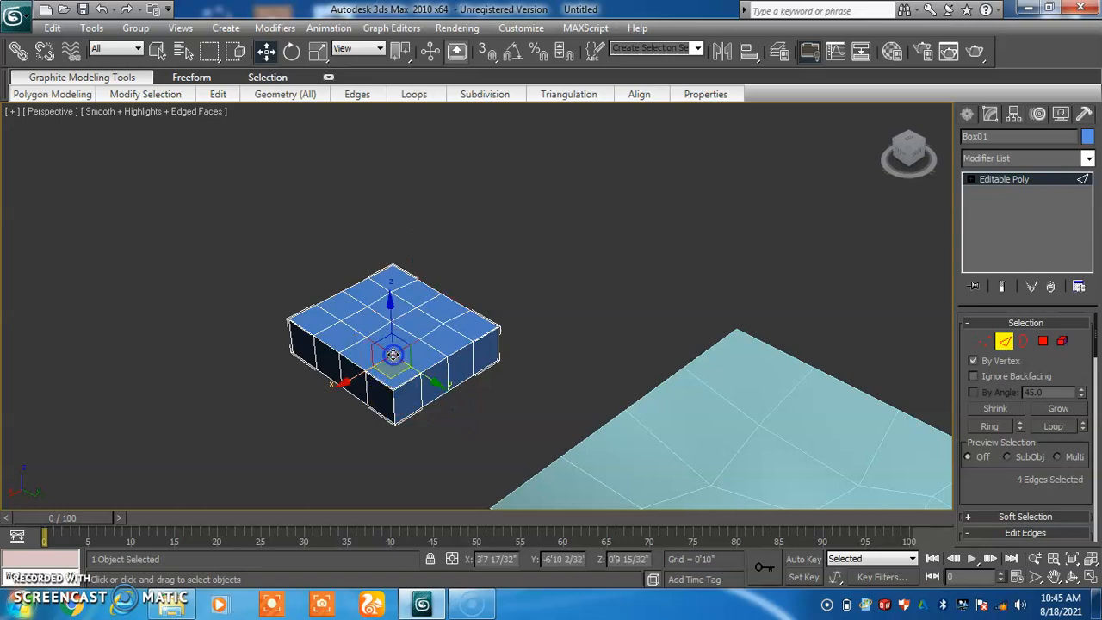
click(987, 427)
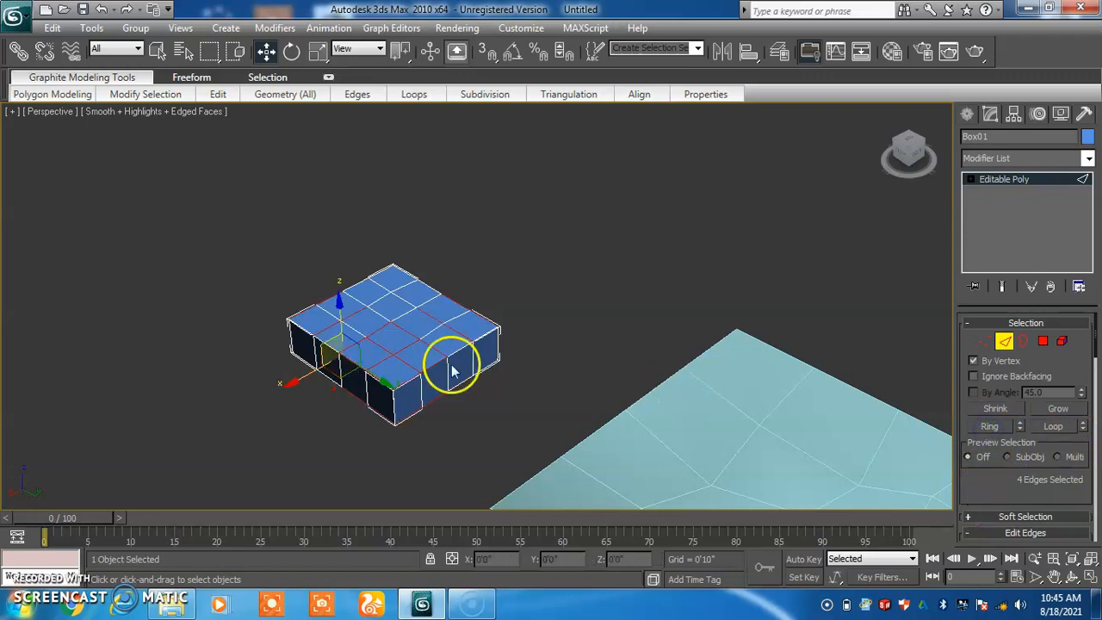
click(556, 383)
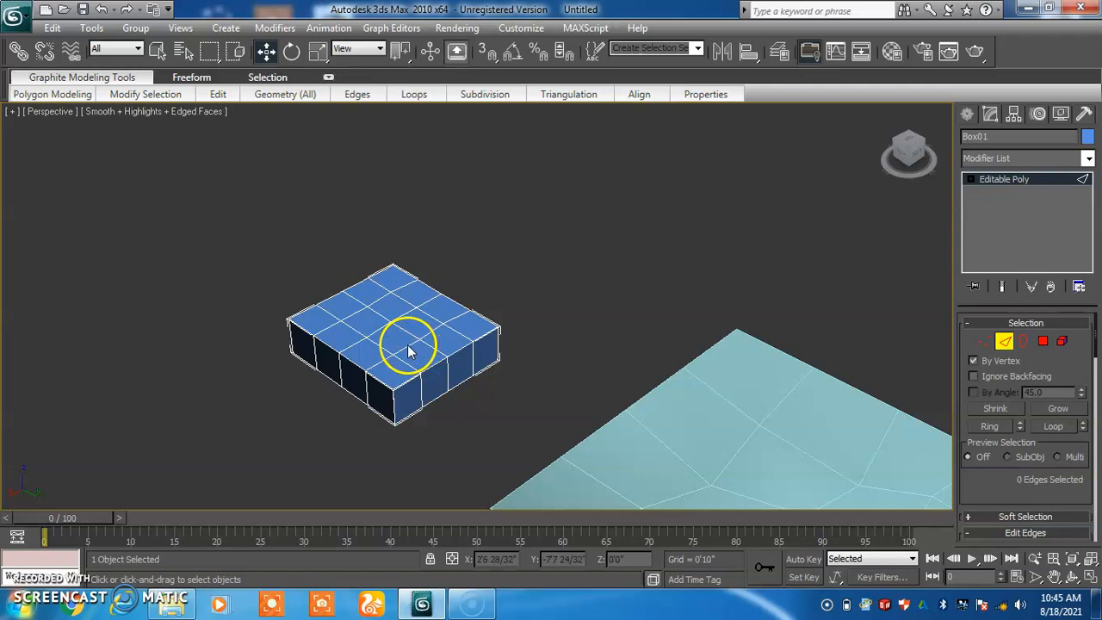
click(989, 425)
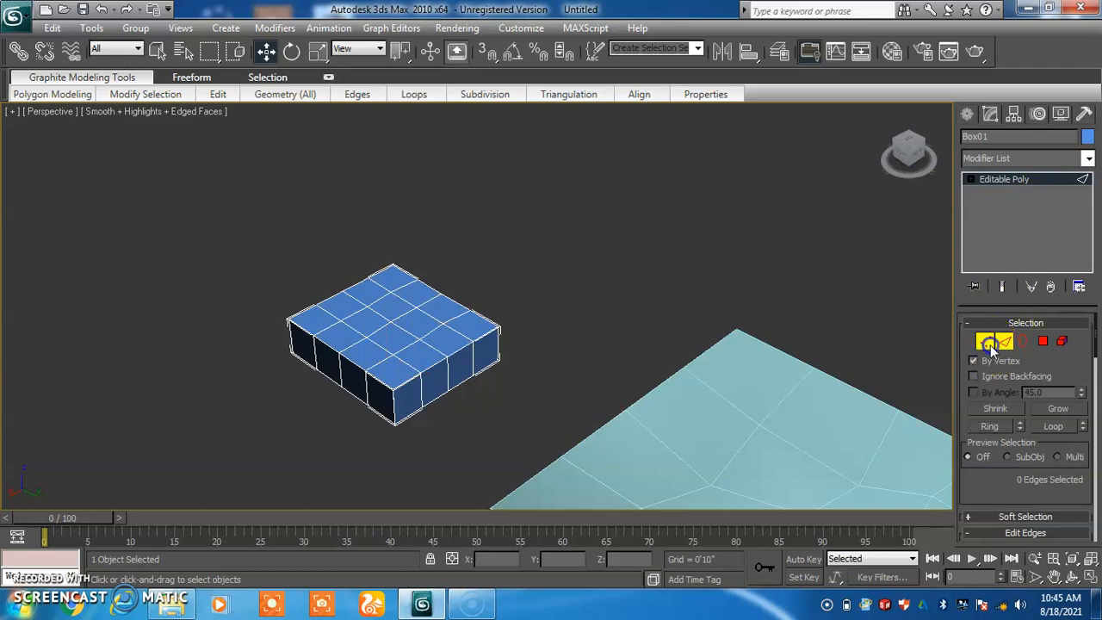
Step: Select the edges around another inner top vertex, compare Vertex and Edge levels, and try a Loop selection
click(418, 338)
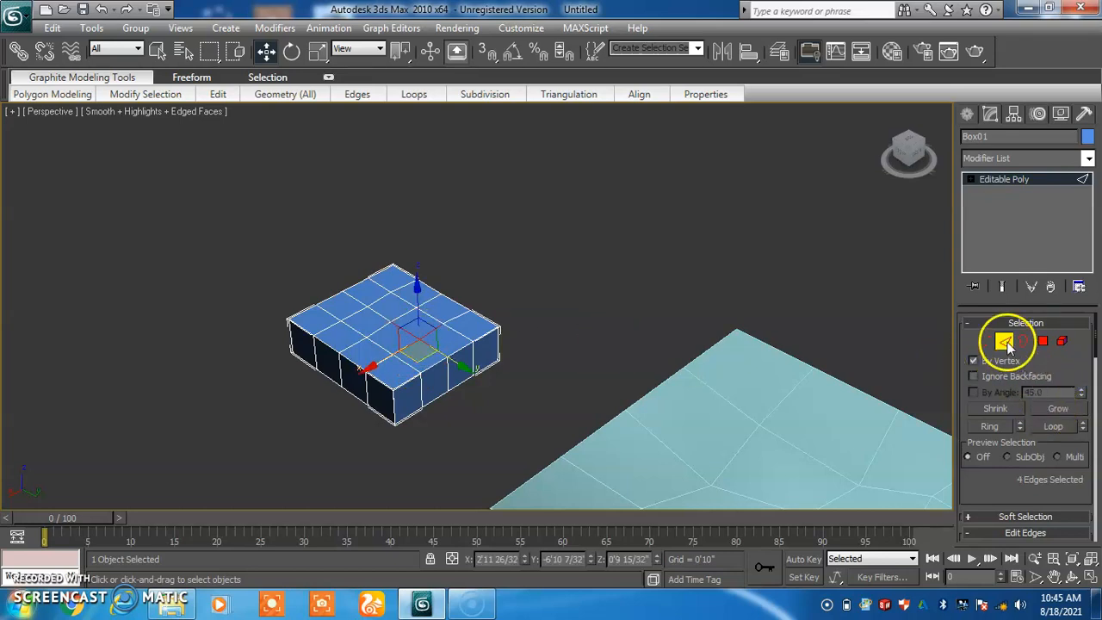
click(984, 341)
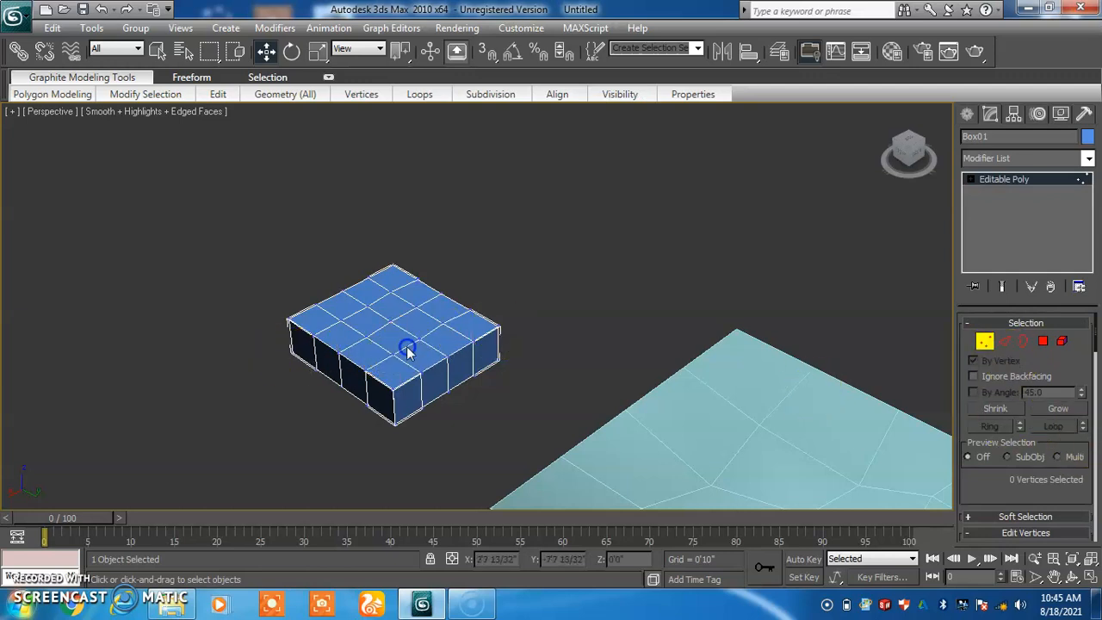
click(1004, 341)
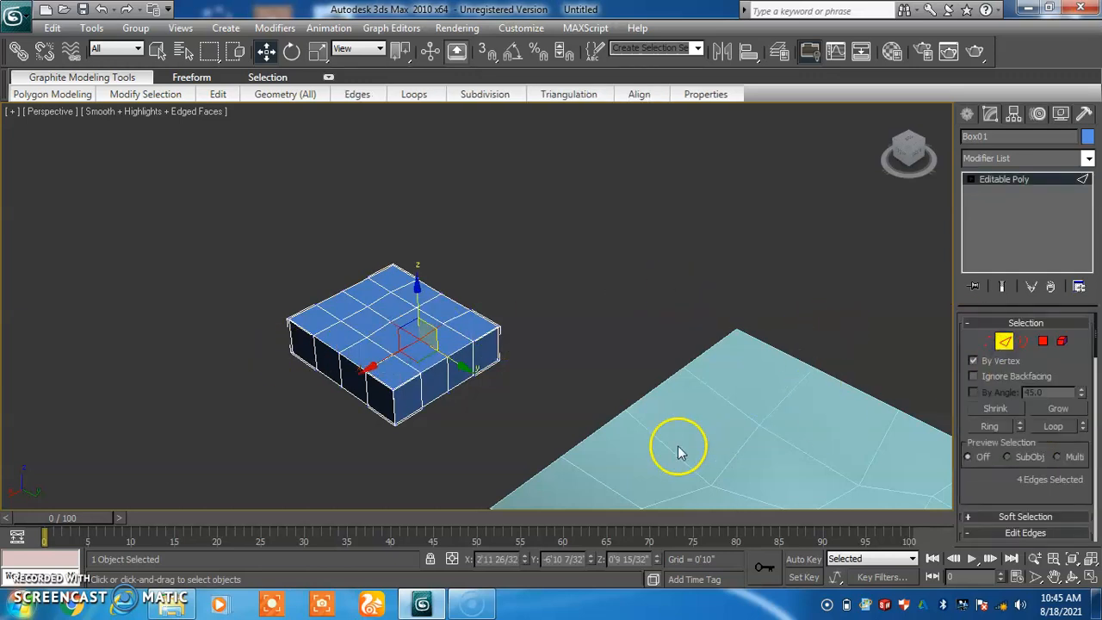
click(381, 332)
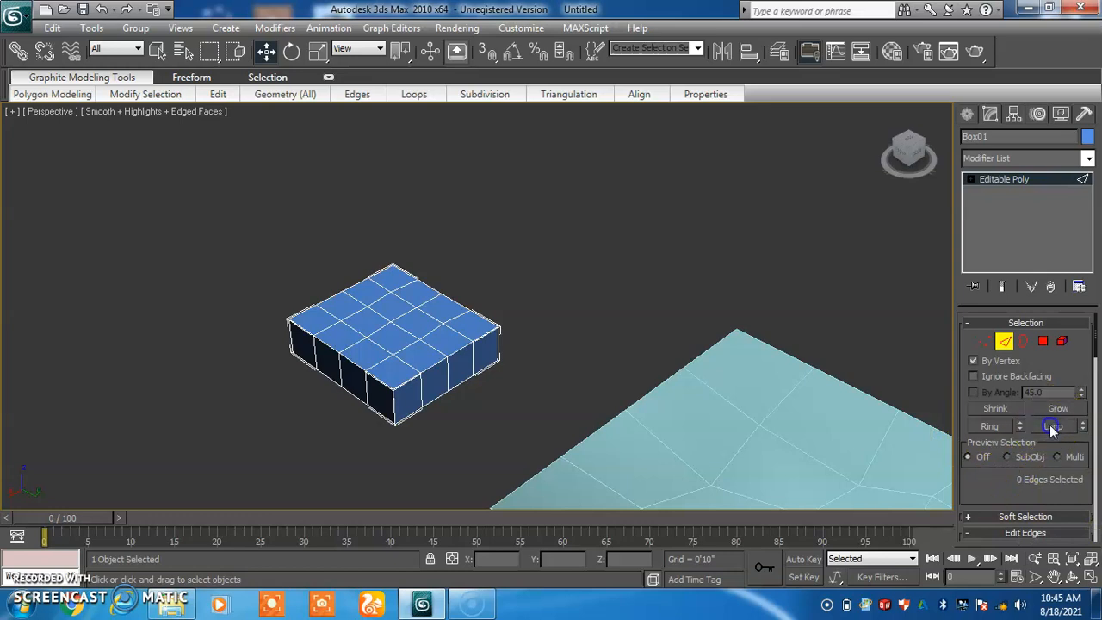
click(402, 347)
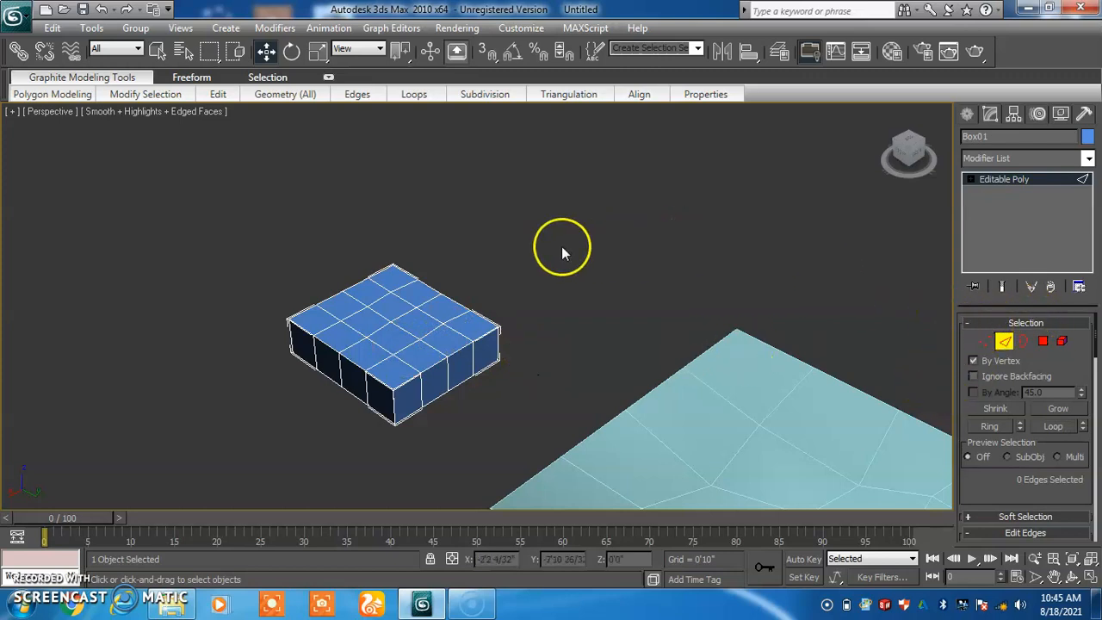
Step: Create a new box about 4'7" long, 3'10" wide and 1'3" high in the empty area behind the blue box and plane
click(481, 94)
middle_drag(570, 237, 438, 272)
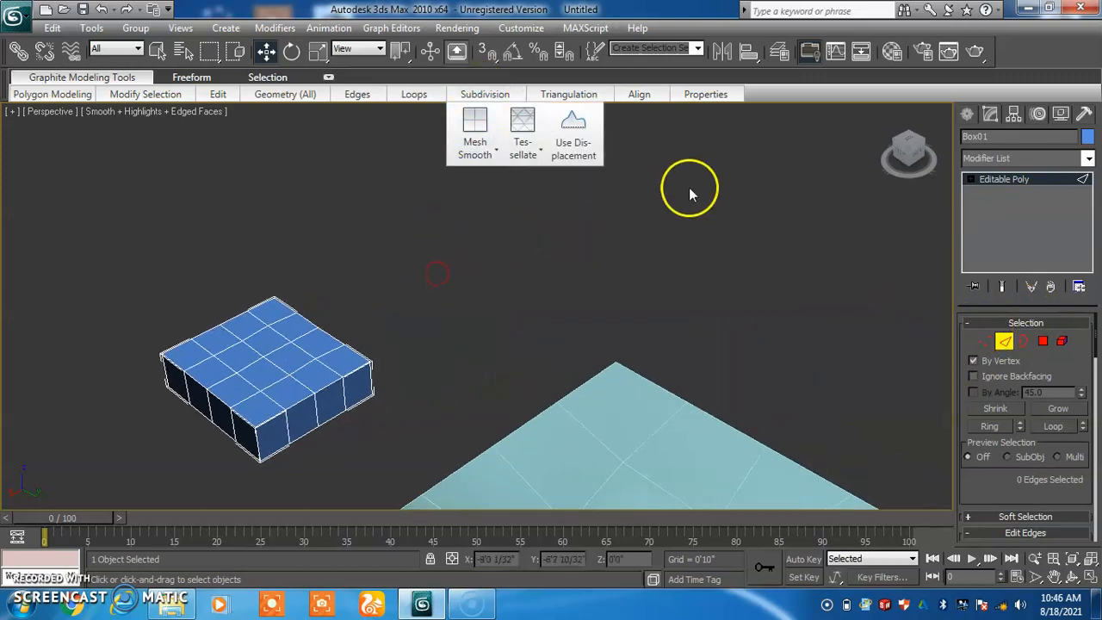
click(967, 114)
click(996, 217)
drag(506, 170, 536, 315)
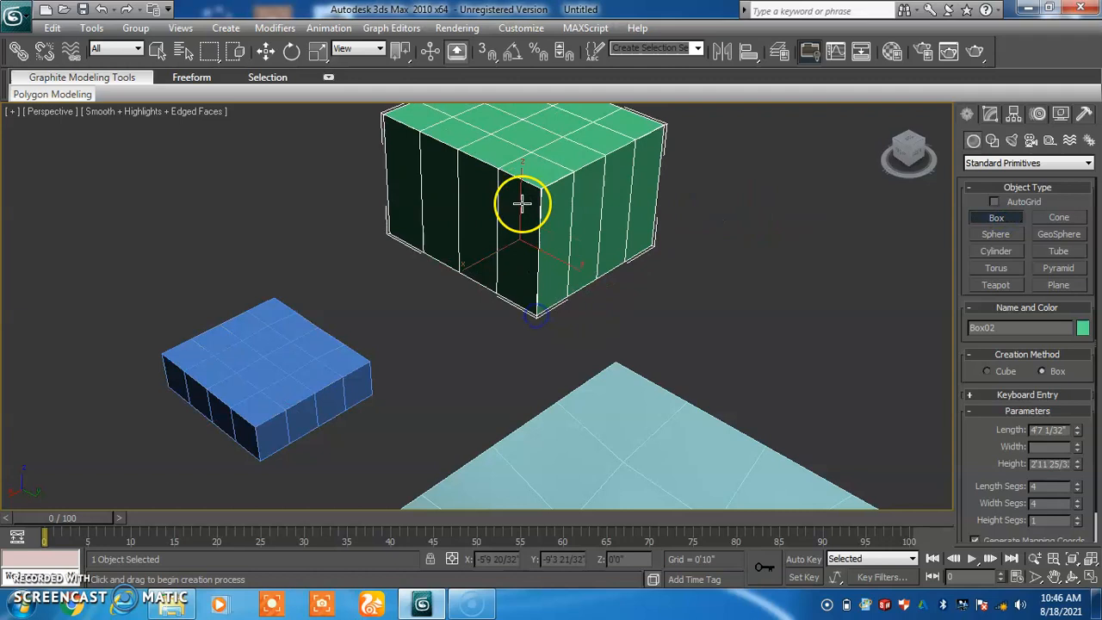
click(524, 263)
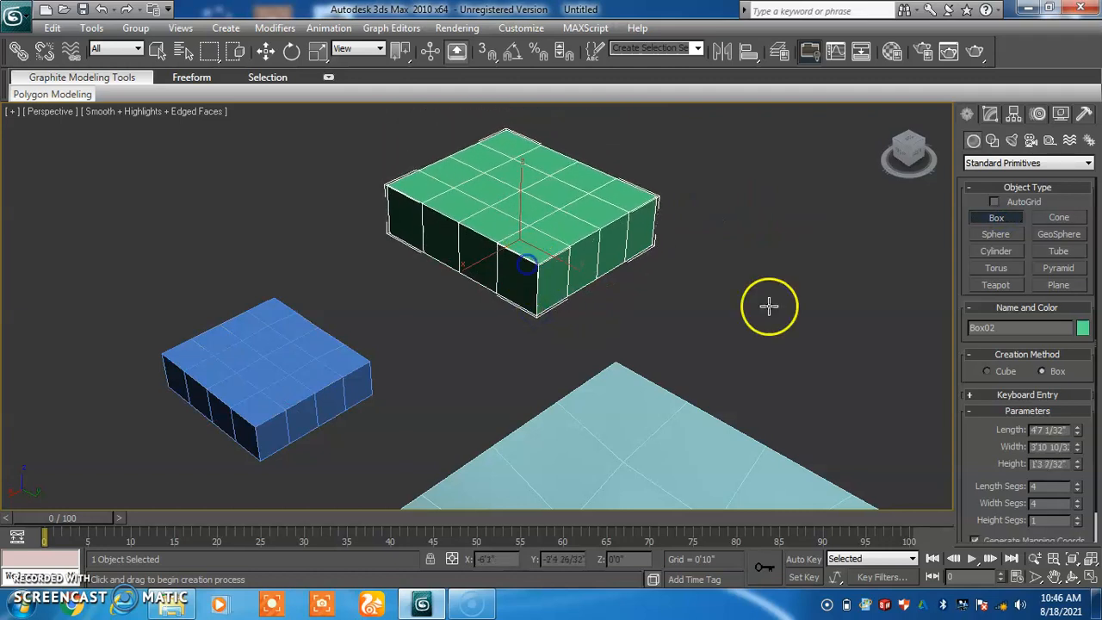
right_click(809, 201)
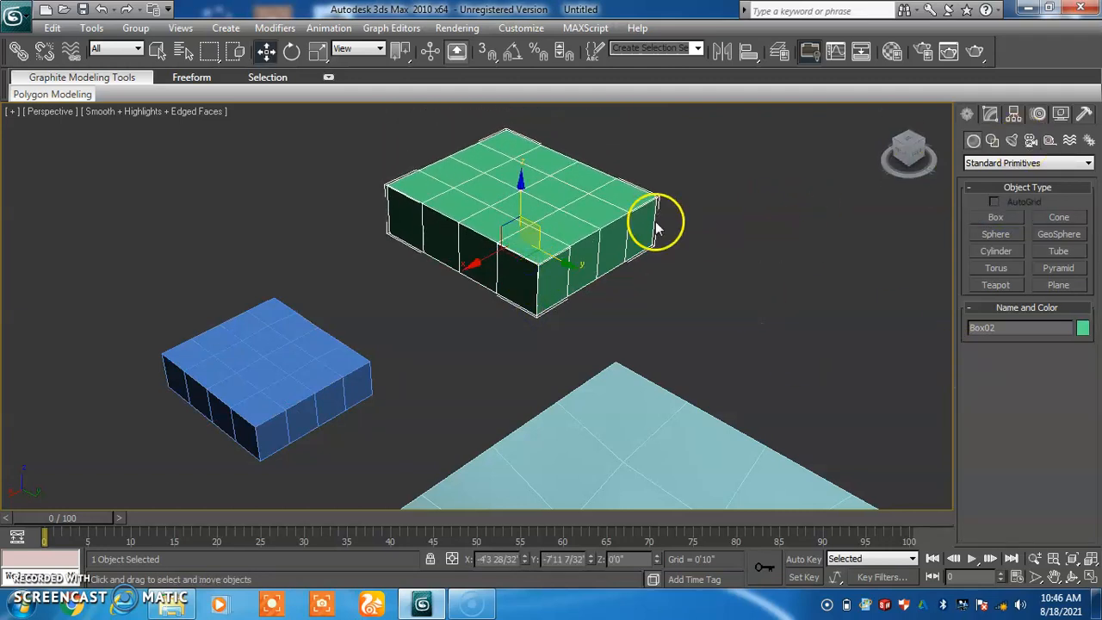
Step: Convert the new green box to an Editable Poly
click(989, 115)
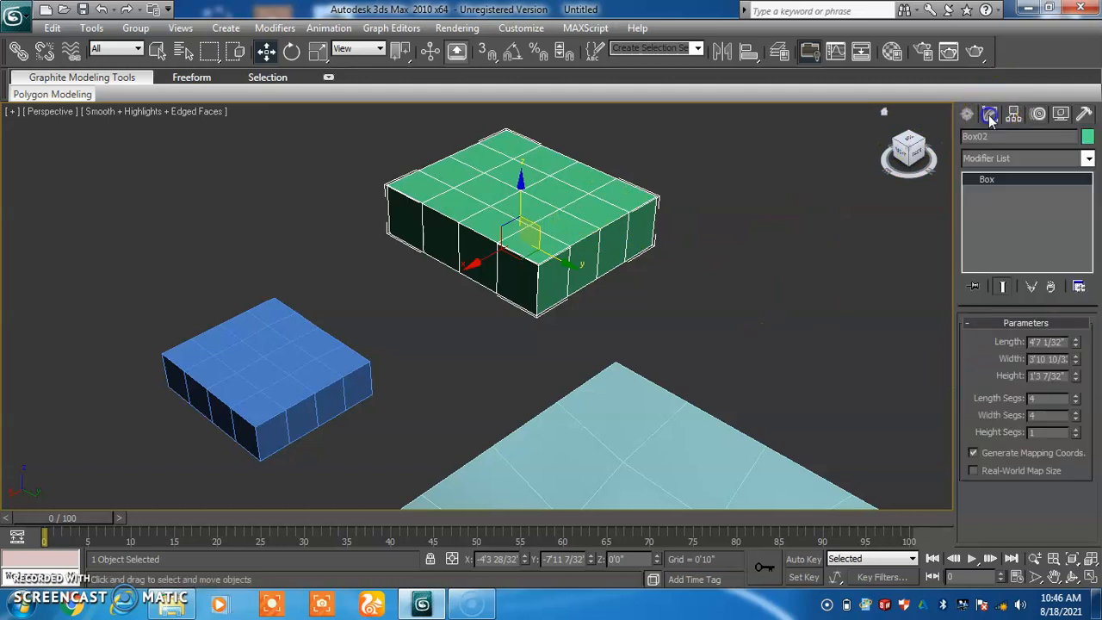
right_click(989, 179)
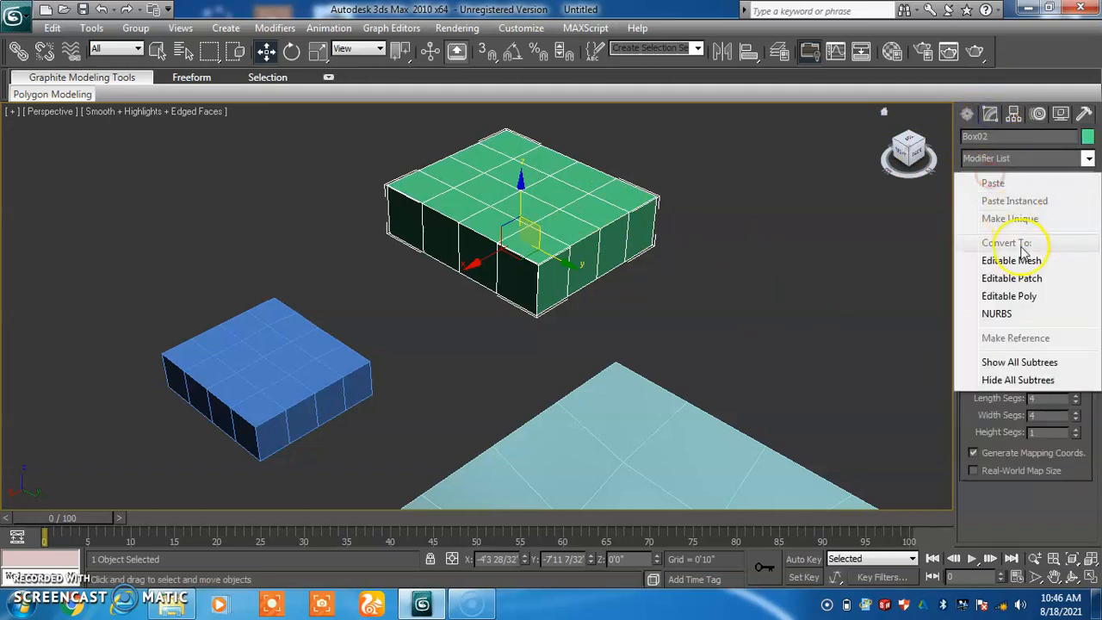
click(1022, 297)
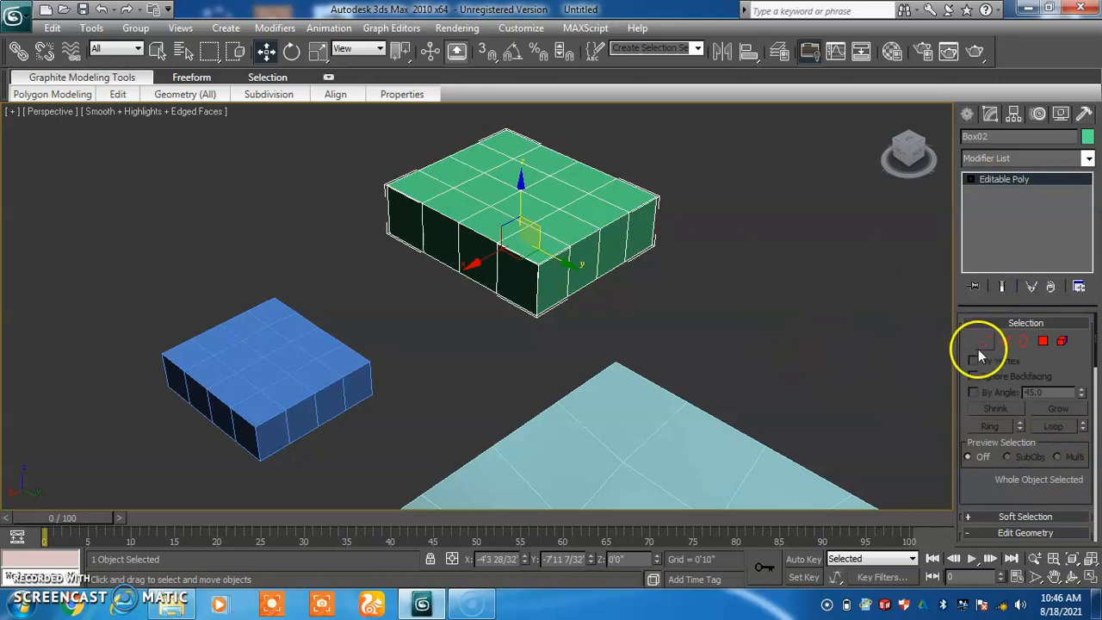
Step: At Edge level, select an inner edge on the green box's top and extend the selection with Ring
click(1006, 343)
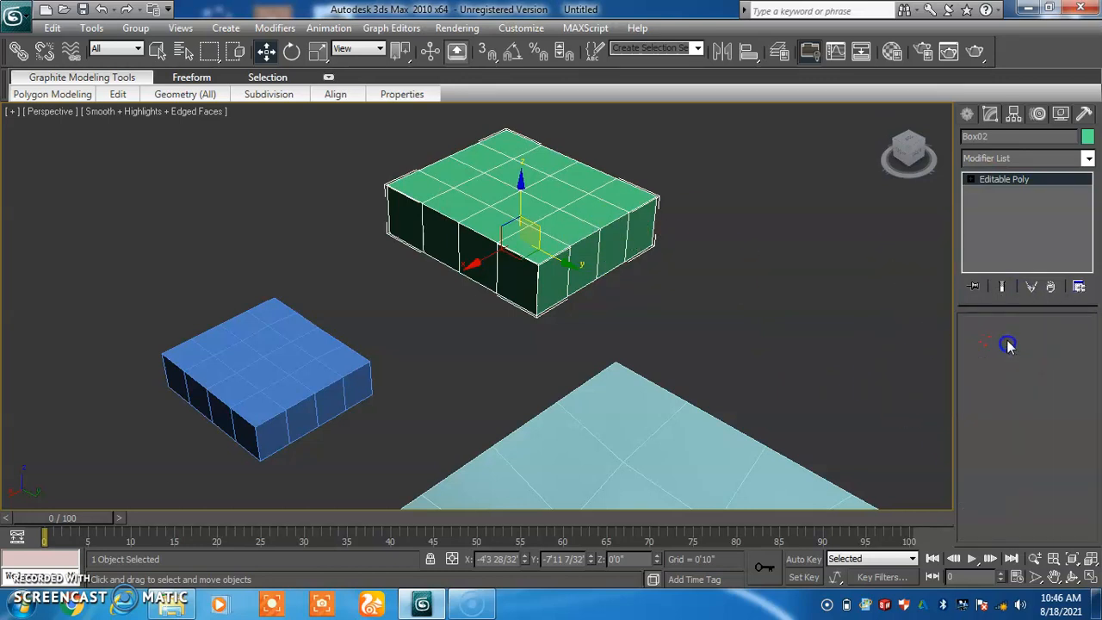
click(543, 219)
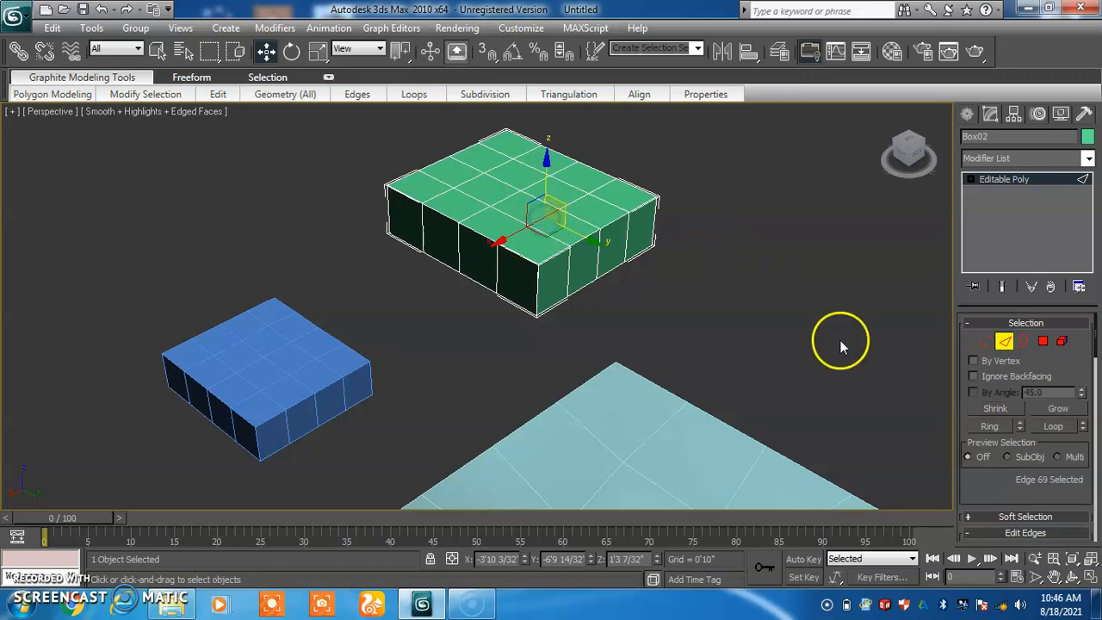
click(993, 429)
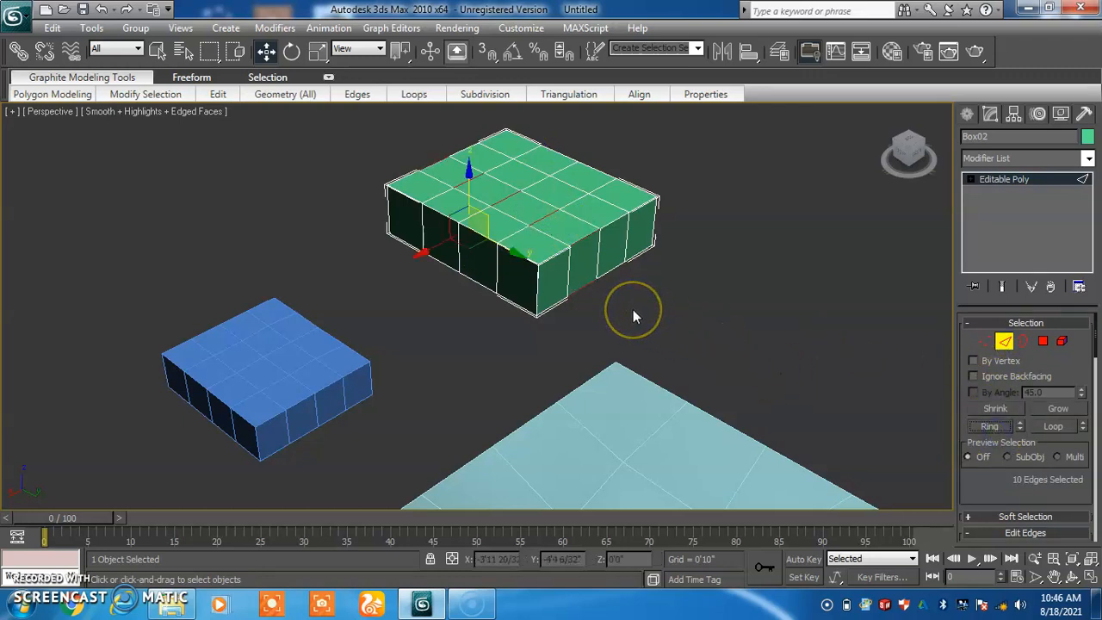
Step: Pick edges around the green box along the same ring, compare Ring and Loop selections, and clear the selection
click(581, 288)
click(507, 201)
click(432, 164)
click(578, 303)
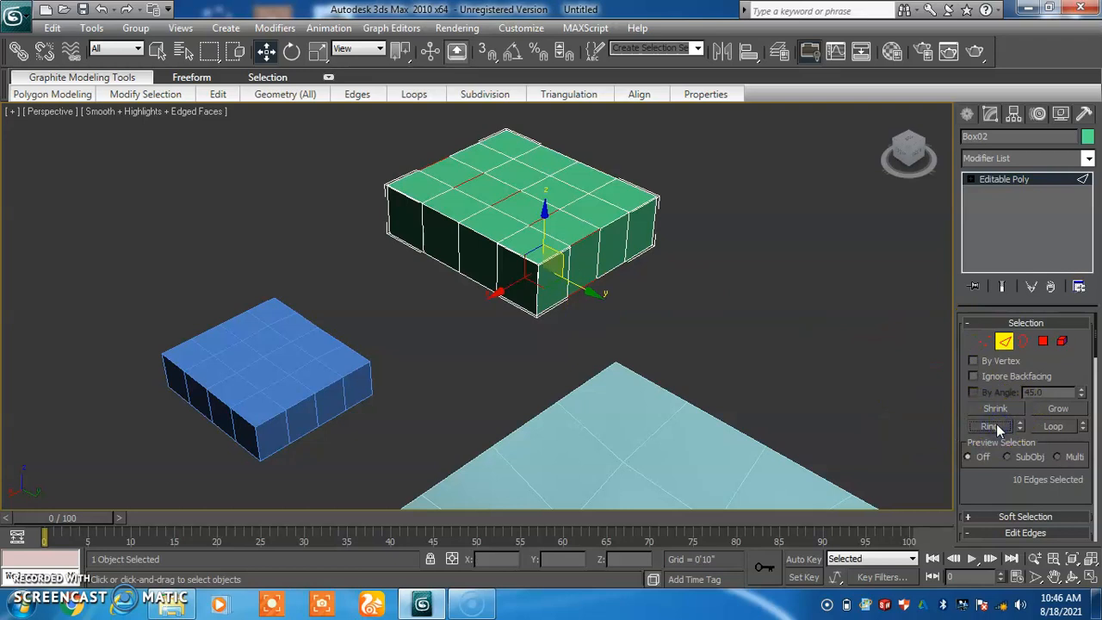
click(1055, 427)
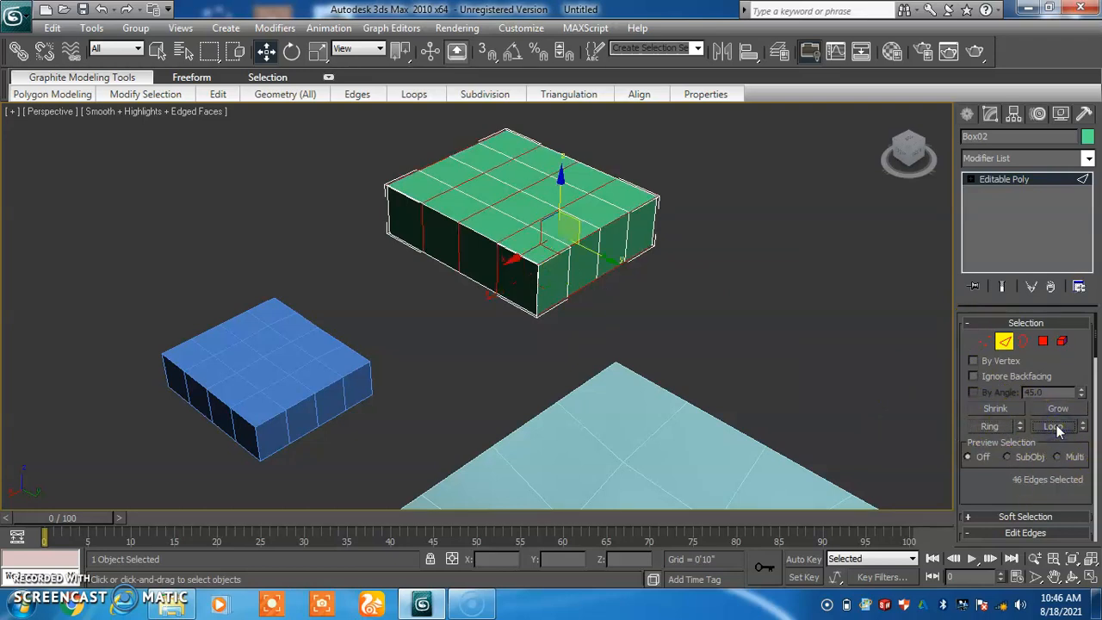
click(442, 319)
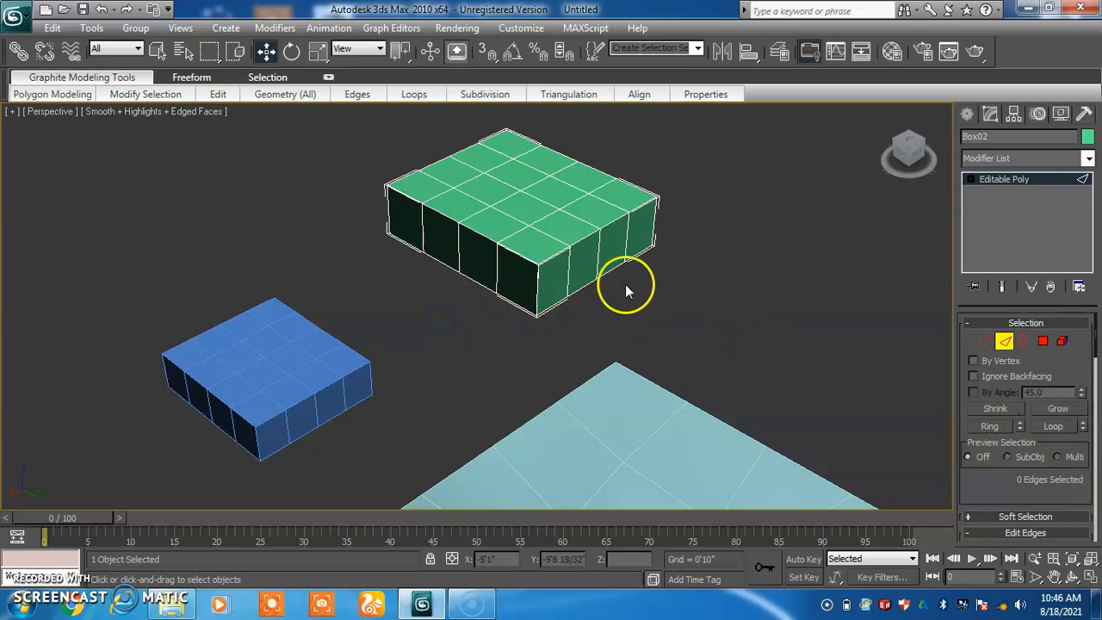
Step: Select the edge loop one segment in from the green box's front-right side, raise it to about 1'3" in Z, and clear the selection
click(543, 219)
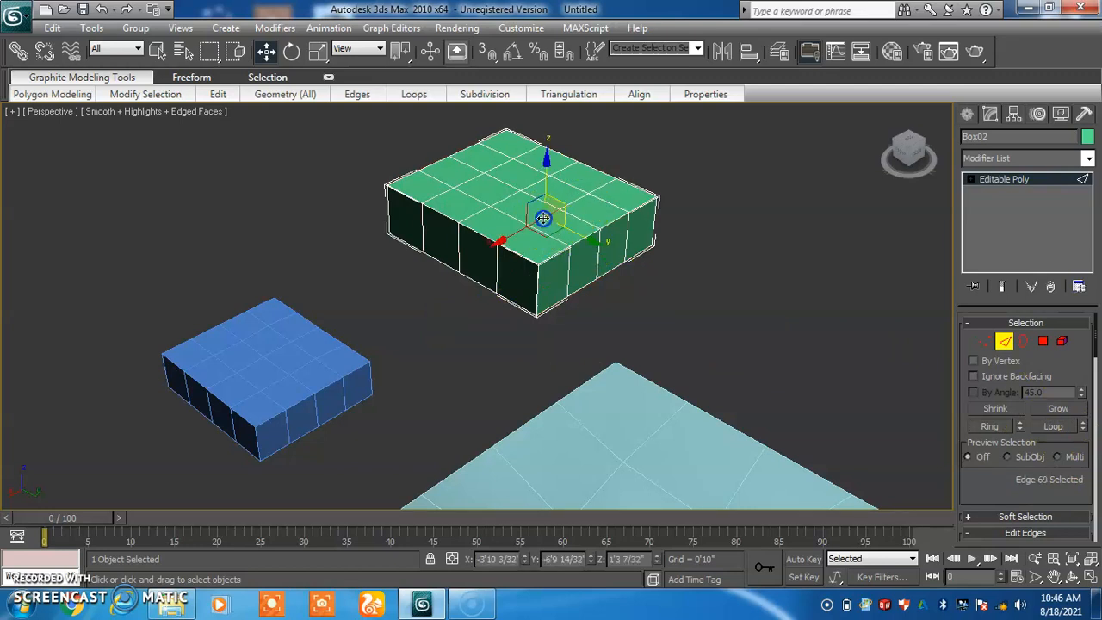
click(1052, 425)
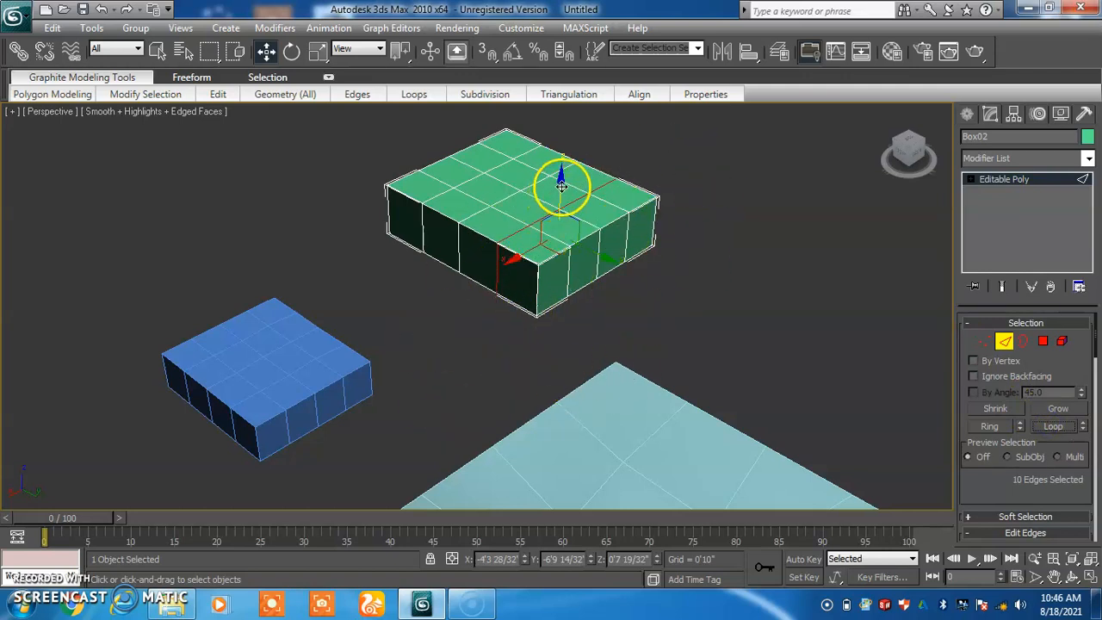
drag(561, 188, 566, 163)
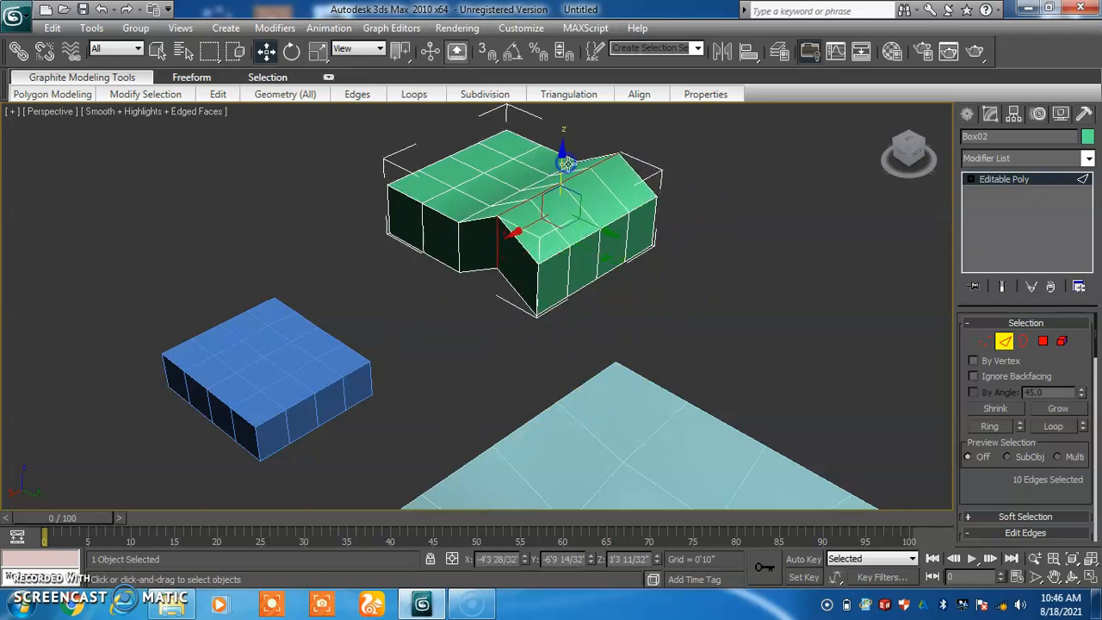
click(984, 429)
click(503, 347)
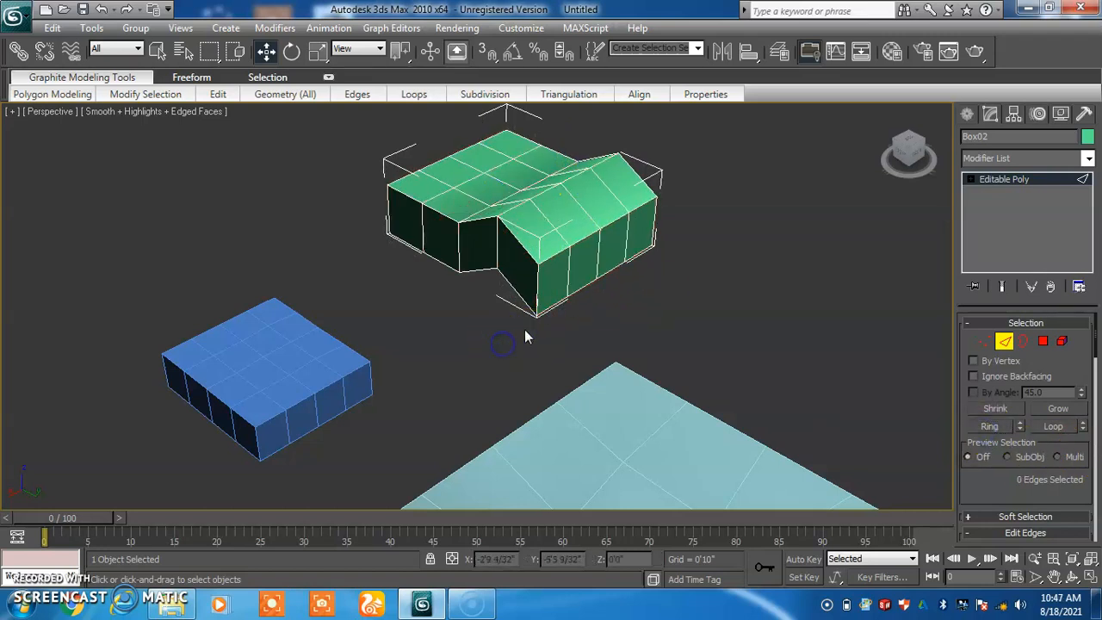
Step: Select a sloping edge on the raised ridge's outer side, extend it with Ring, and move the edge ring upward
click(582, 205)
click(987, 427)
click(638, 166)
drag(638, 165, 661, 134)
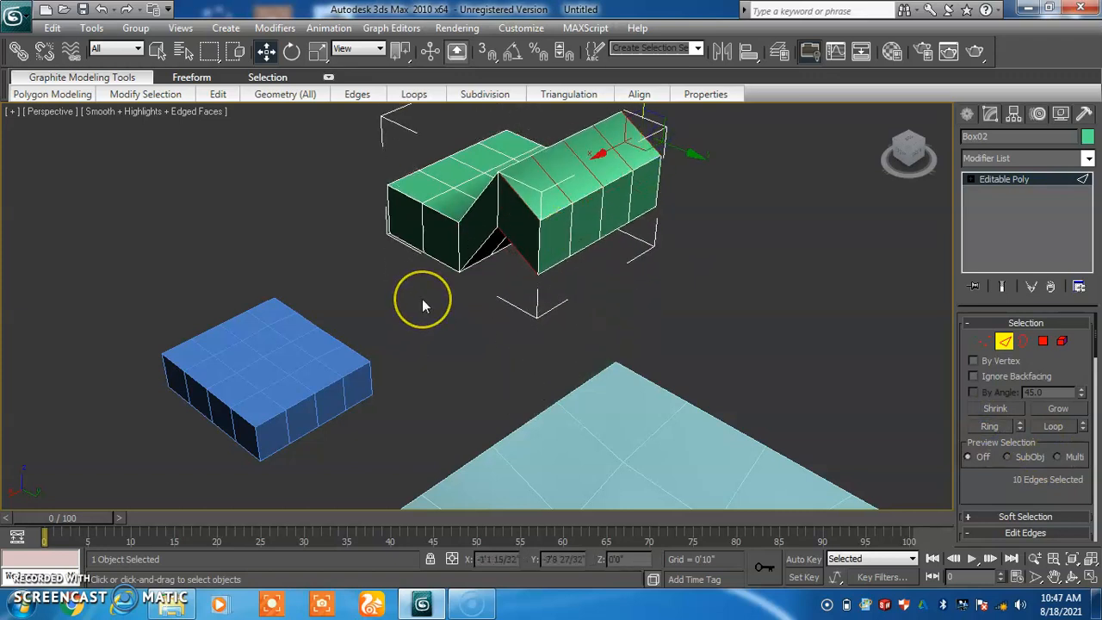